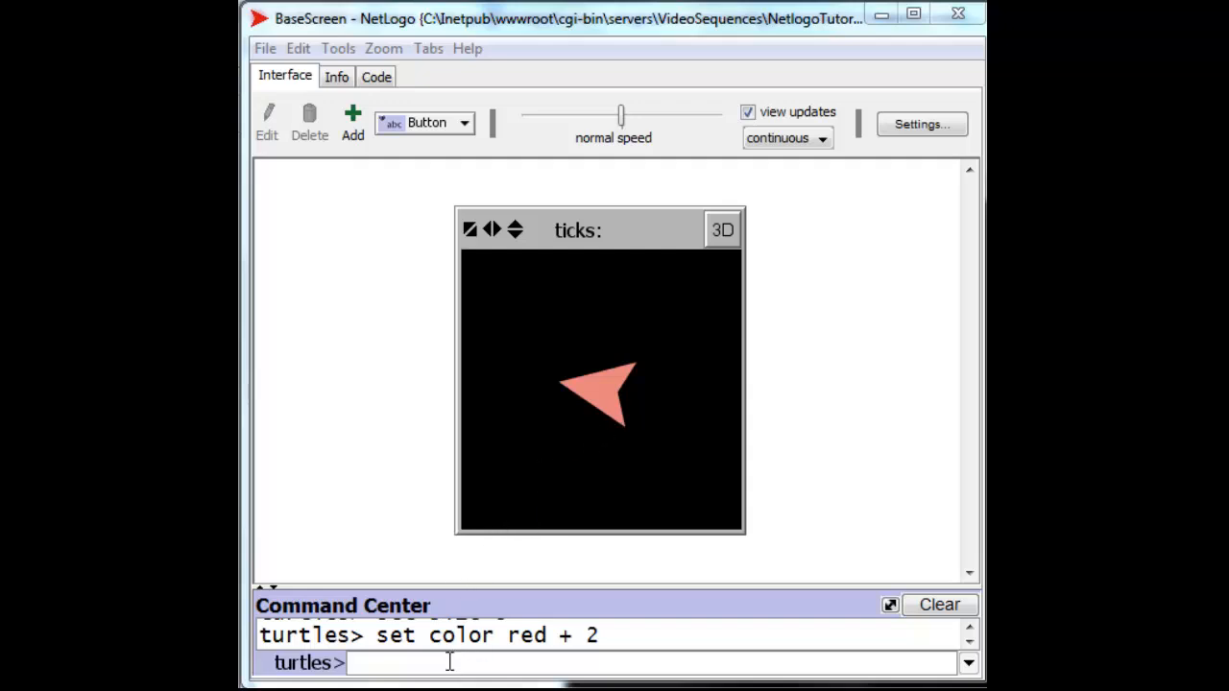
Step: Run the turtles command set shape "cow" to give the agent the cow shape
left_click(415, 668)
type("set sh")
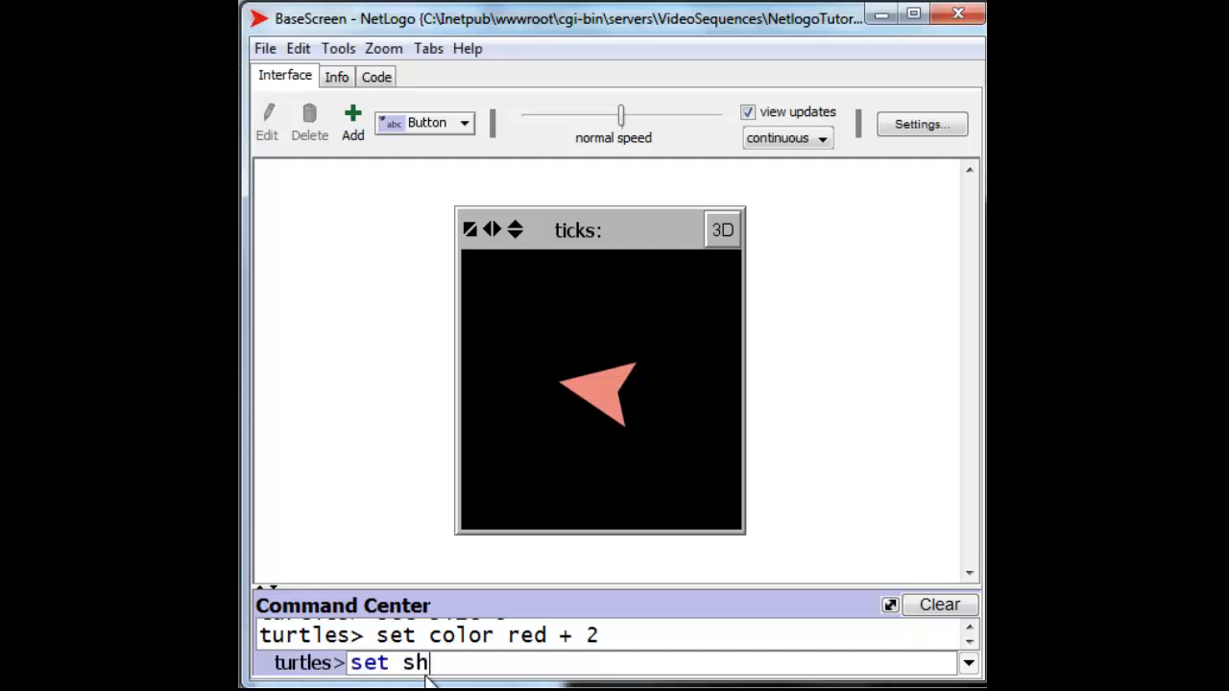
type("ape \"")
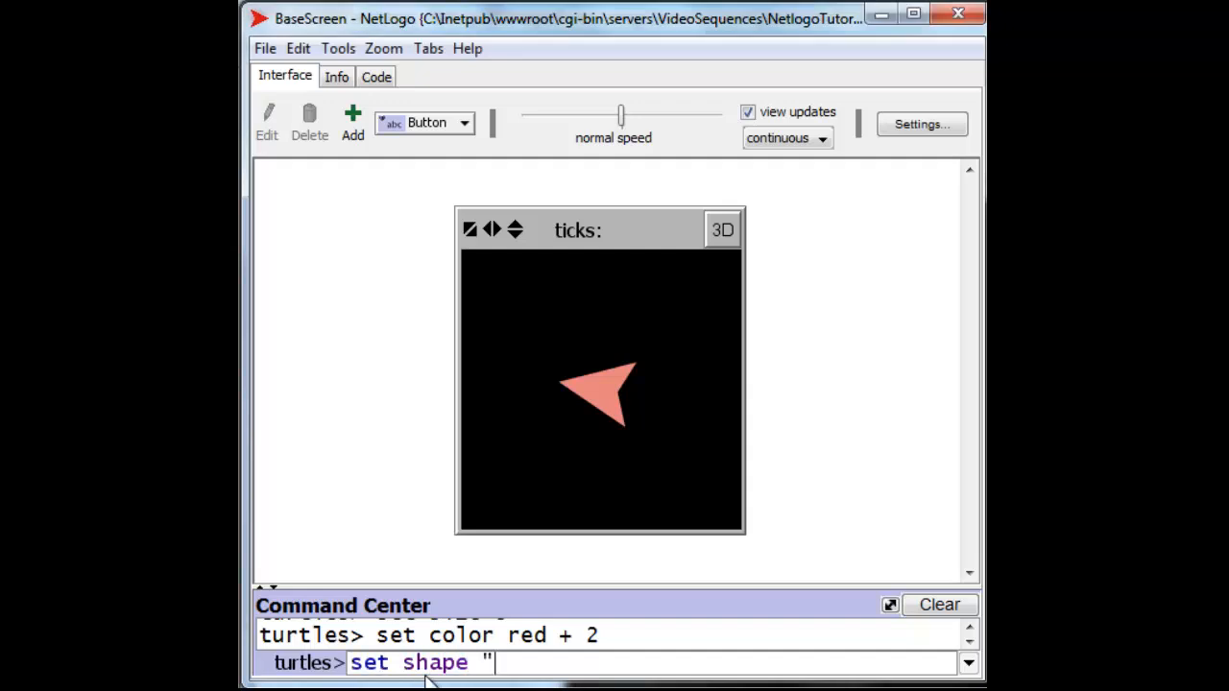
type("cow\"")
key("Return")
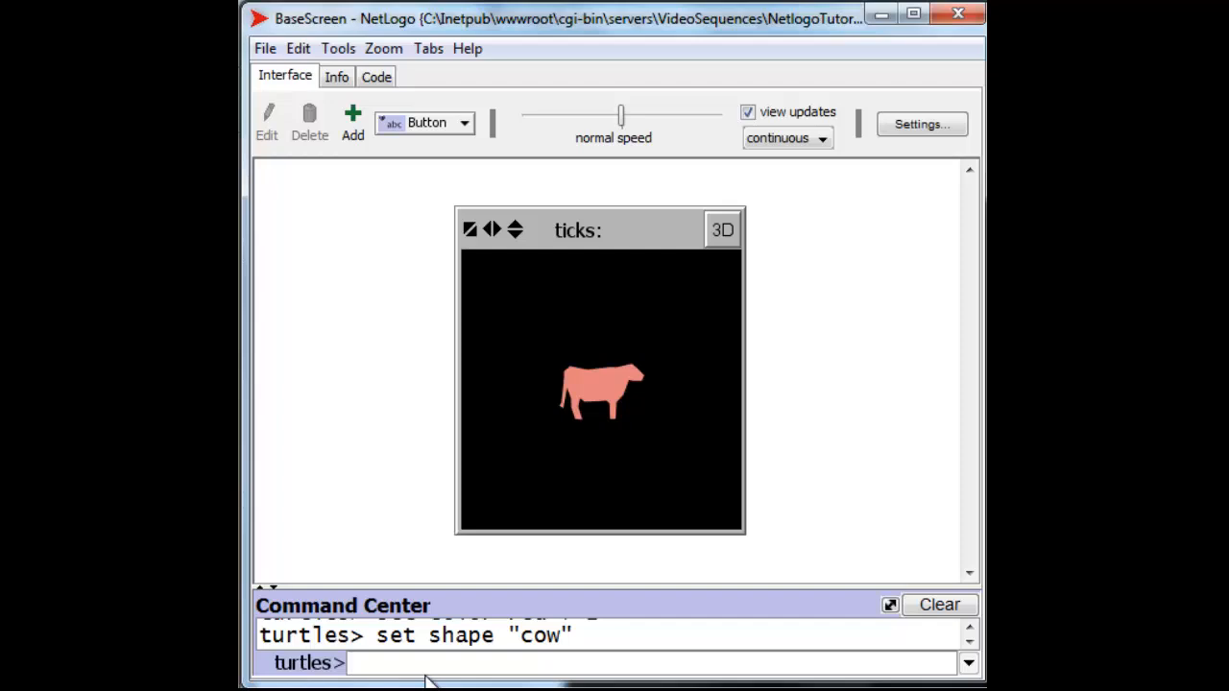
Step: Reuse the previous shape command with the shape name replaced by "turtle" and run it
key("Up")
key("Left")
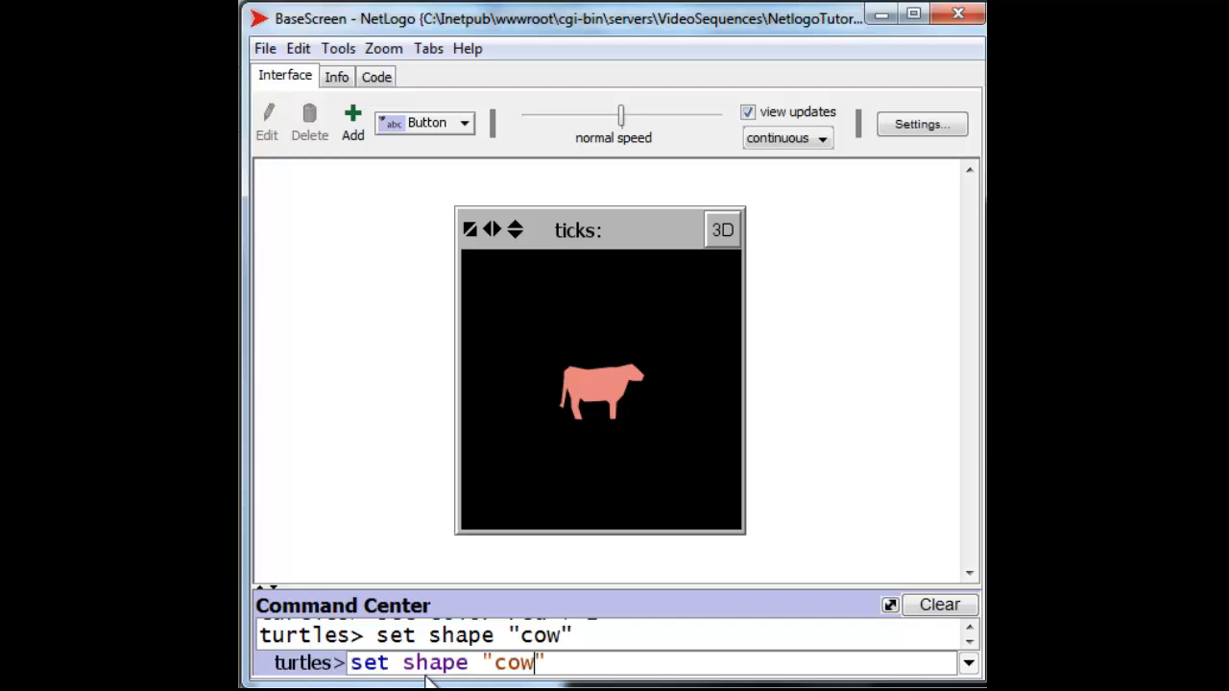
key("BackSpace")
key("BackSpace")
key("BackSpace")
type("turtle")
key("Return")
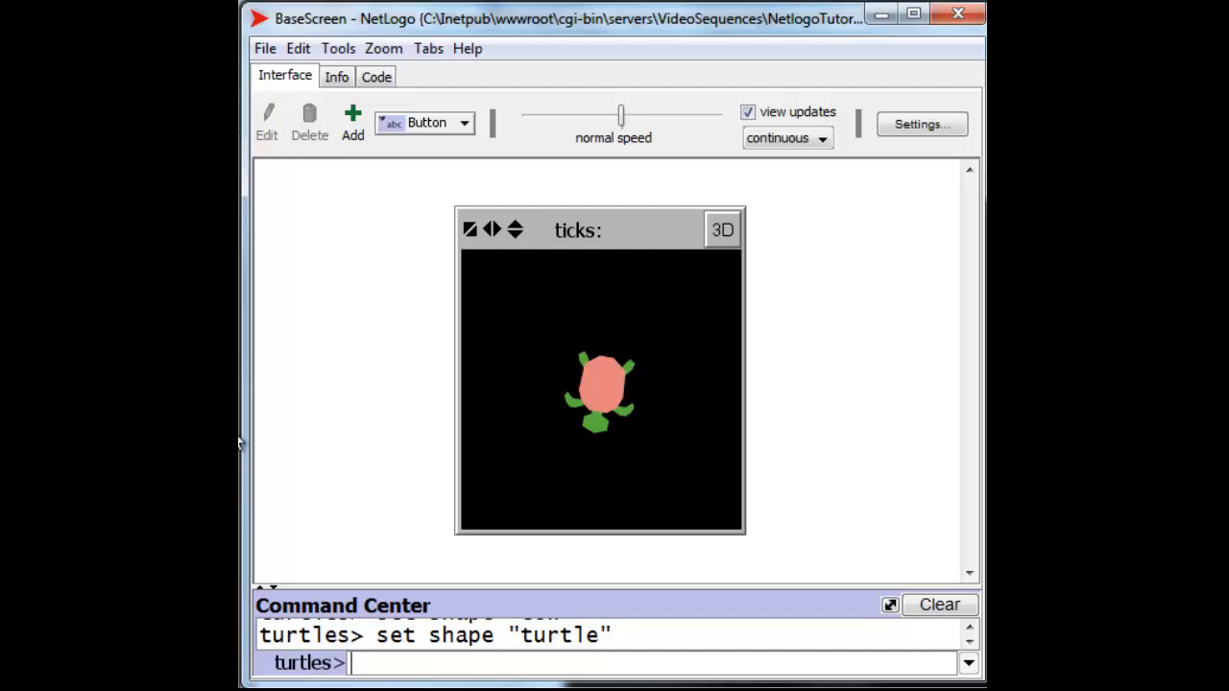
Step: Open the Turtle Shapes Editor and look through the shapes available in the model, including cow
left_click(341, 50)
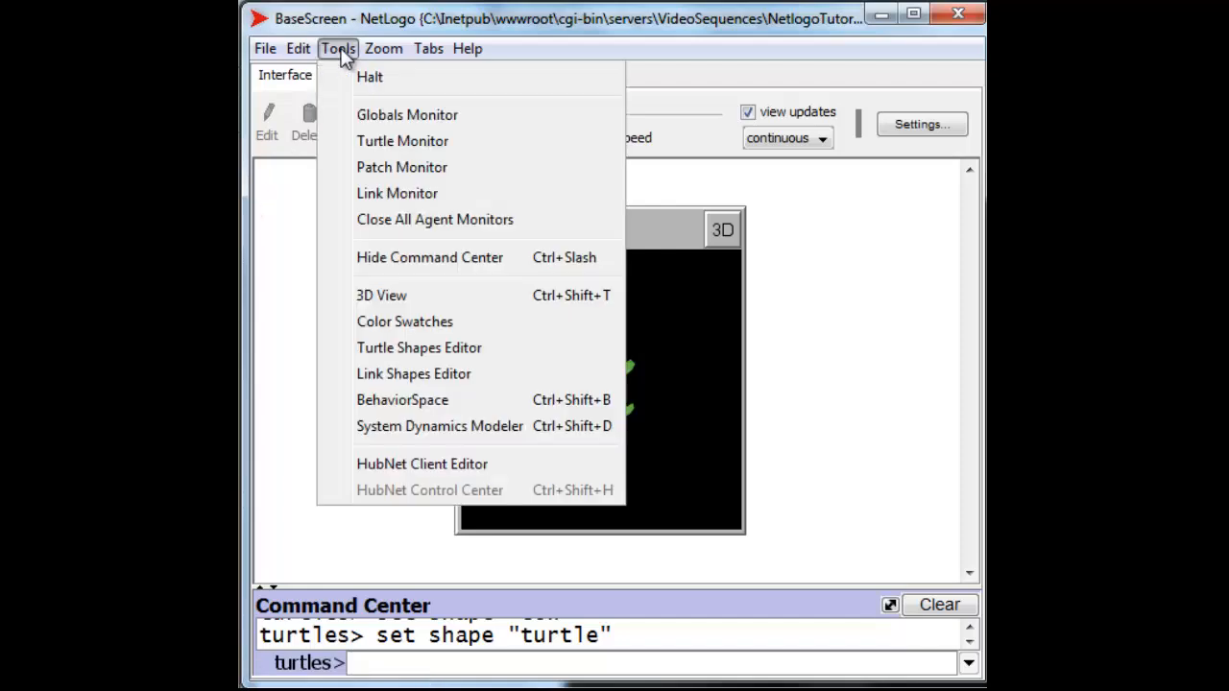
left_click(382, 350)
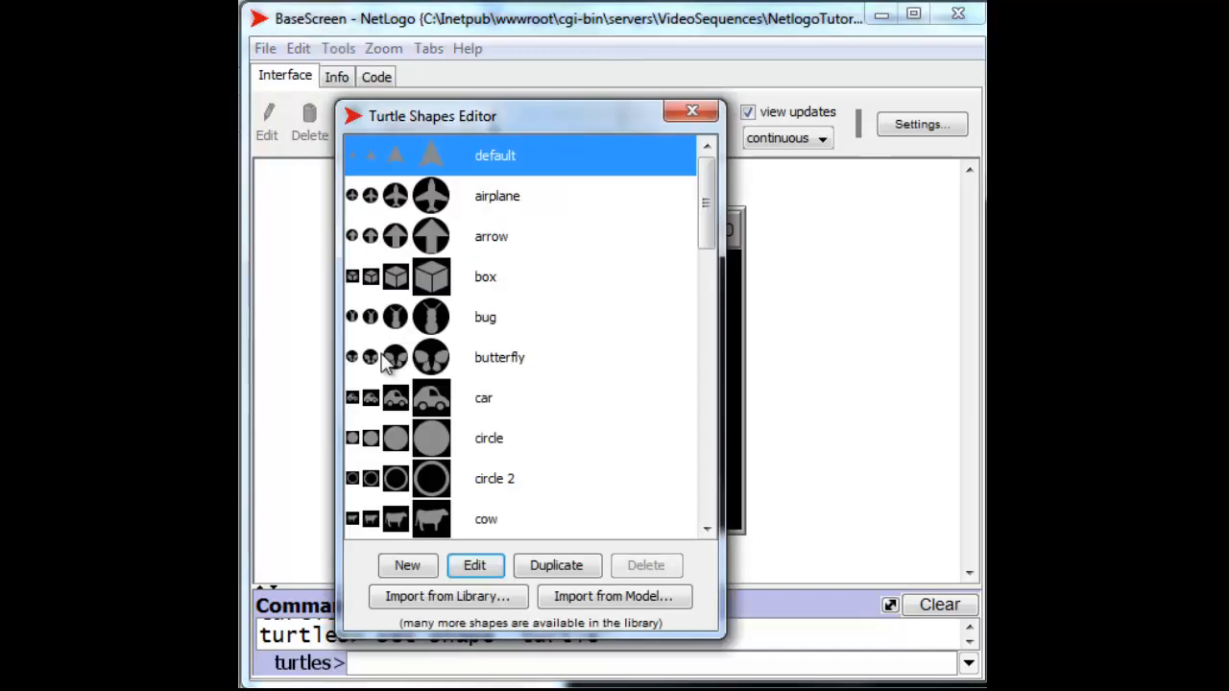
left_click_drag(509, 128, 543, 109)
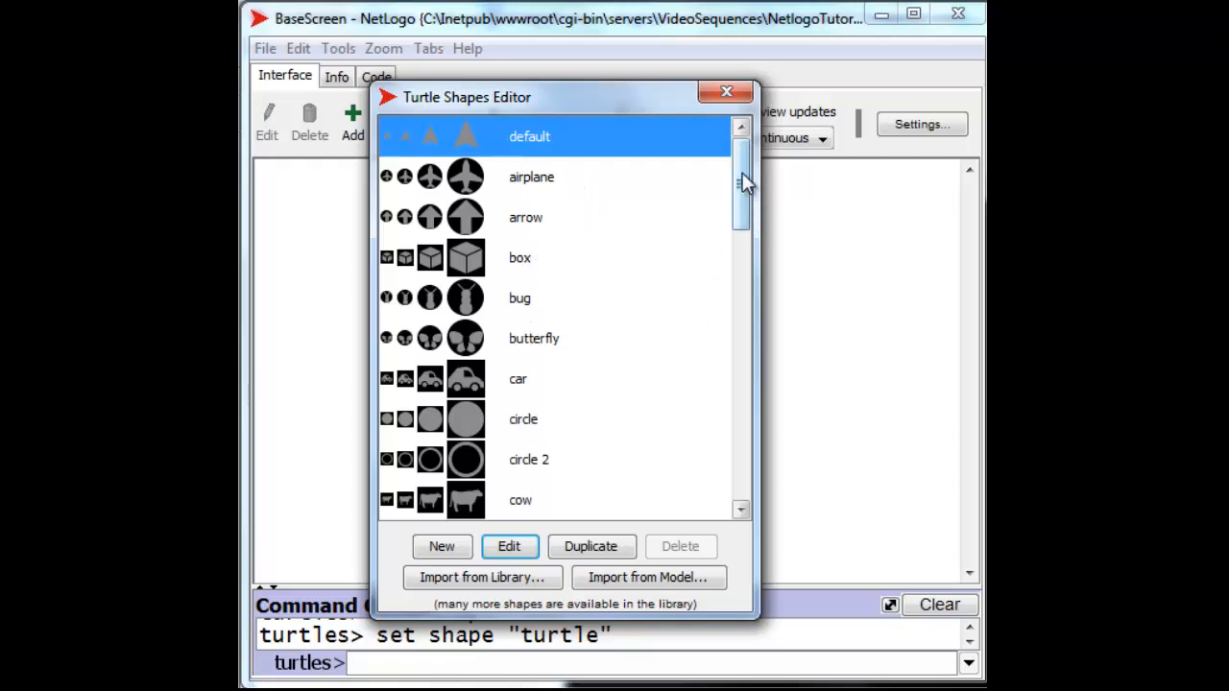
left_click_drag(740, 184, 753, 248)
left_click(507, 508)
left_click(505, 307)
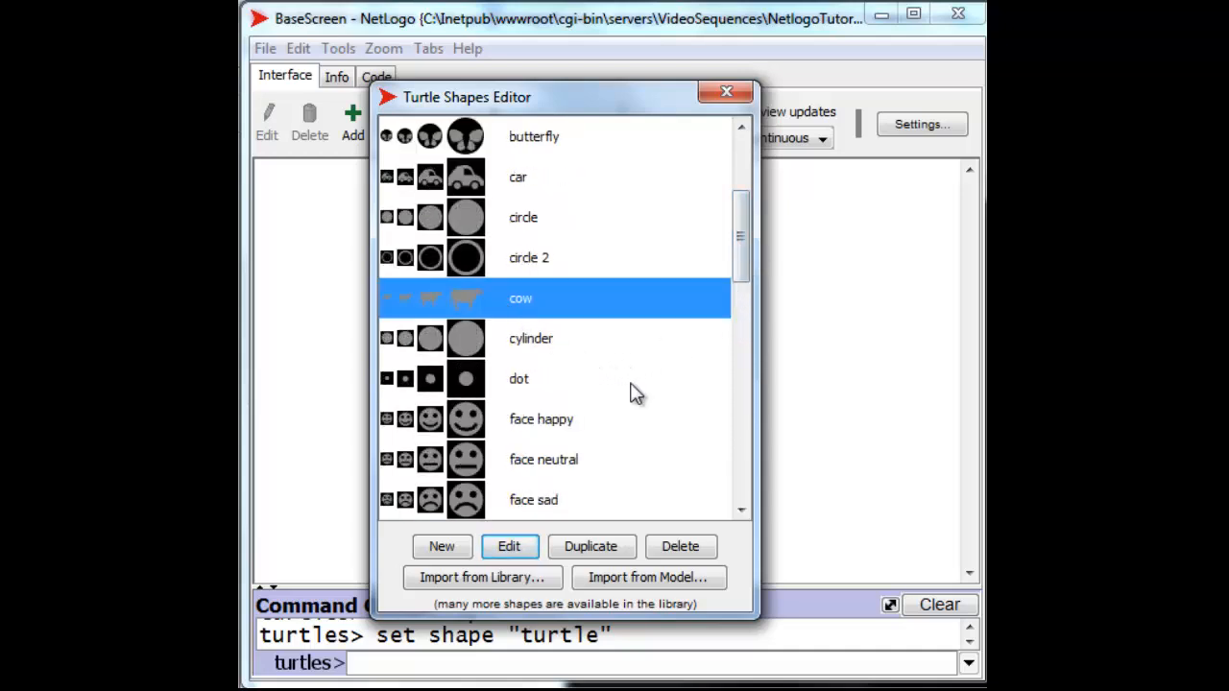
left_click_drag(740, 237, 746, 156)
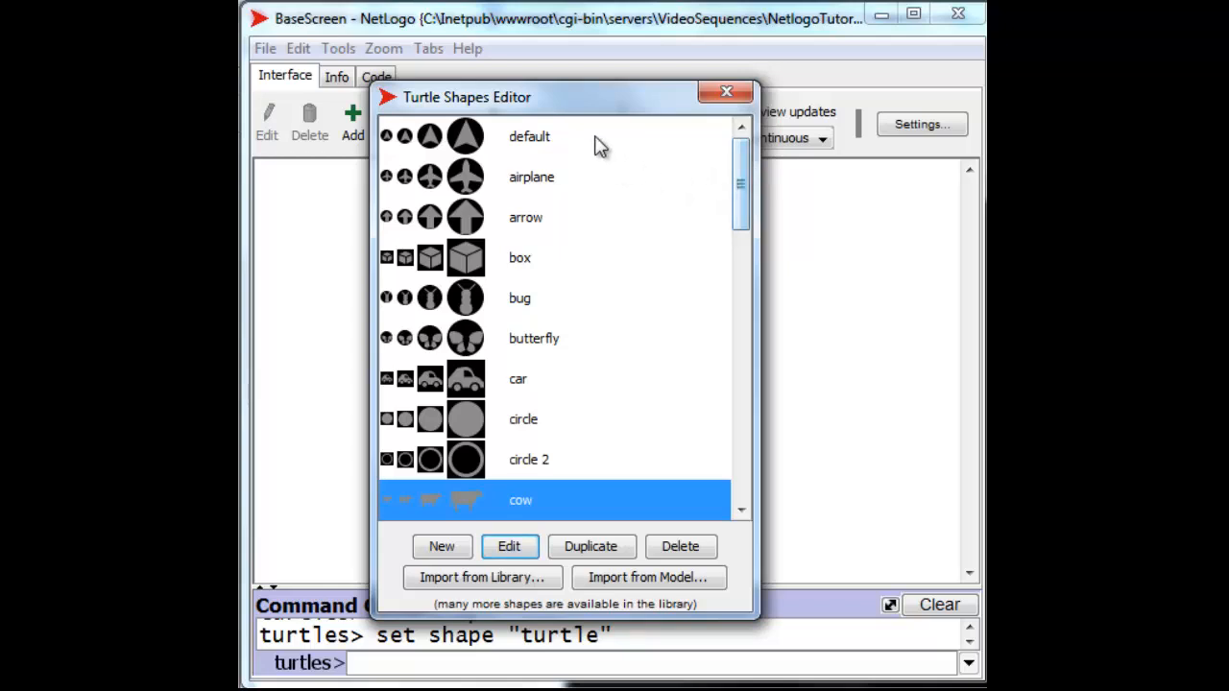
left_click_drag(574, 96, 531, 90)
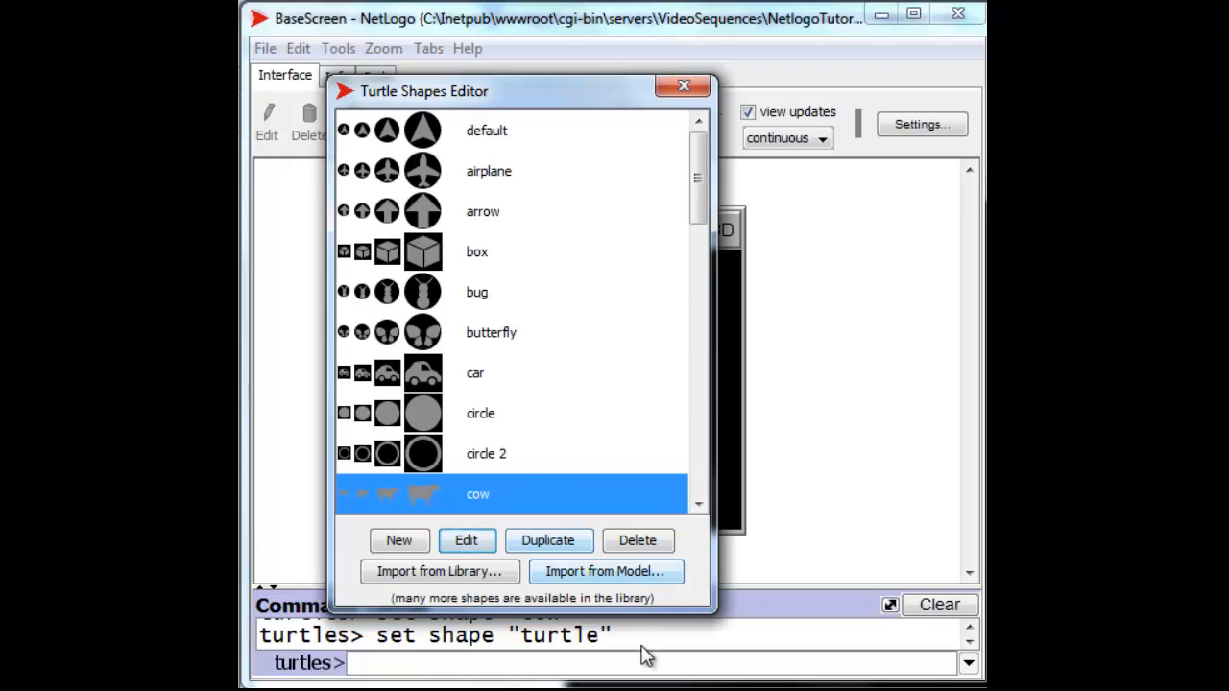
Step: Import the building store shape from the shapes library, select it in the model's shape list, and close the Turtle Shapes Editor
left_click(449, 572)
left_click_drag(483, 102, 803, 59)
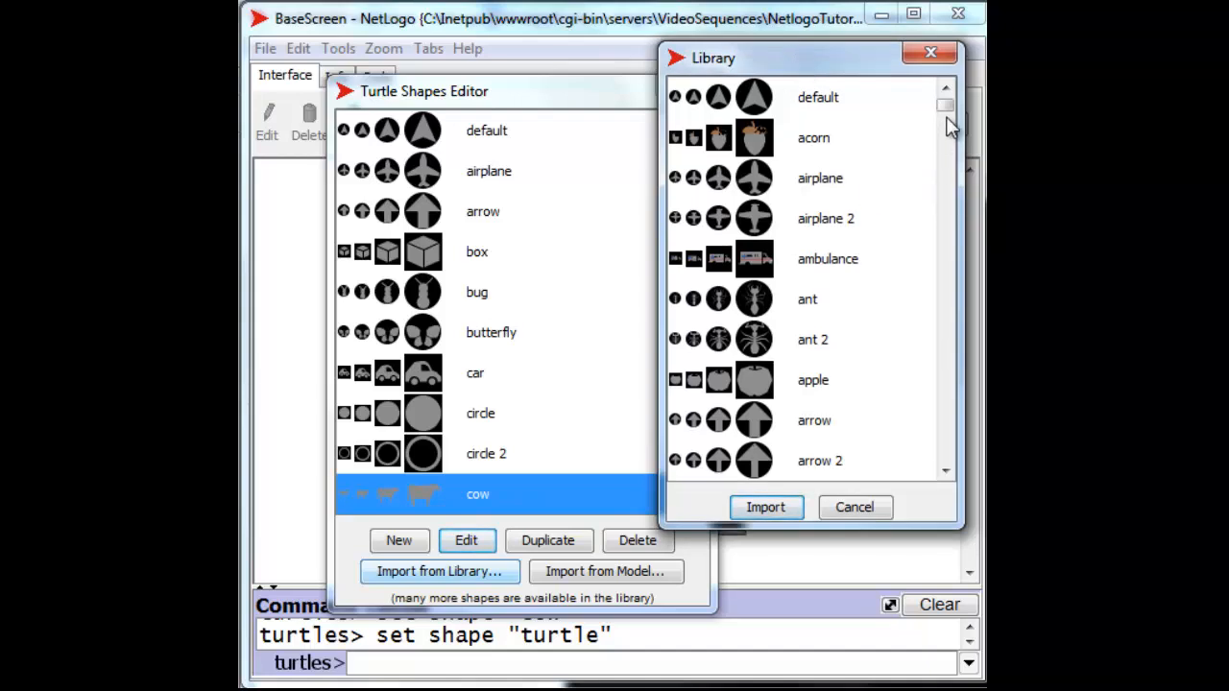
left_click_drag(949, 105, 948, 159)
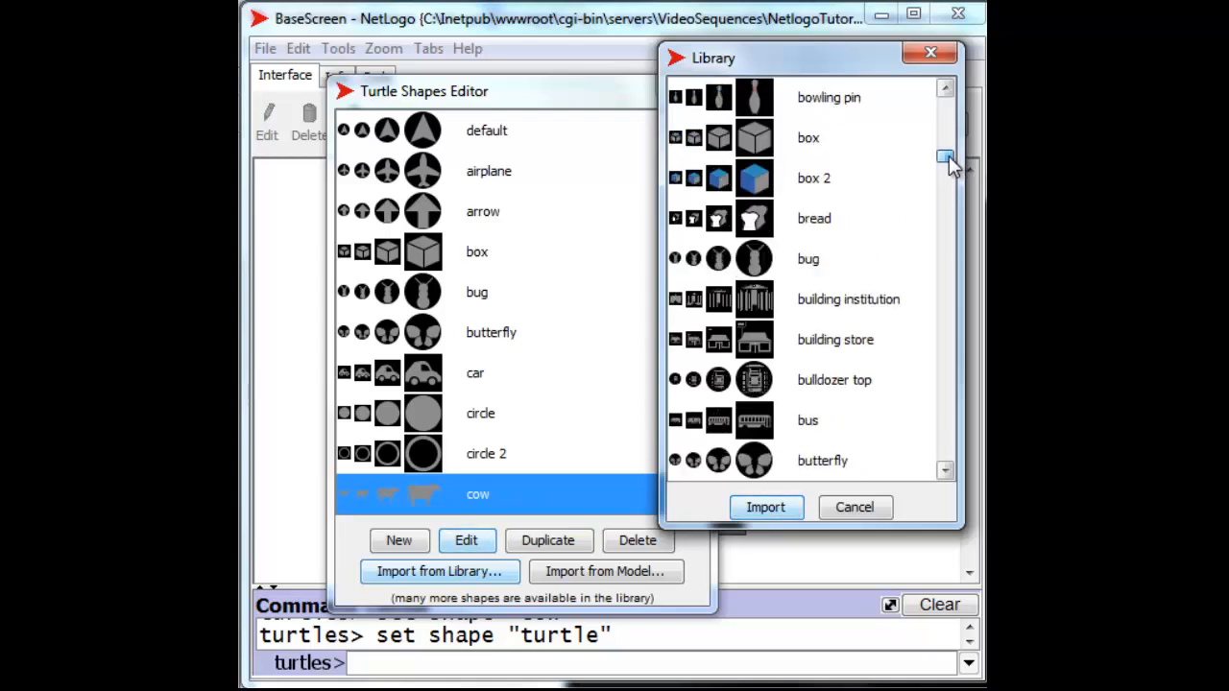
left_click(782, 229)
left_click(800, 154)
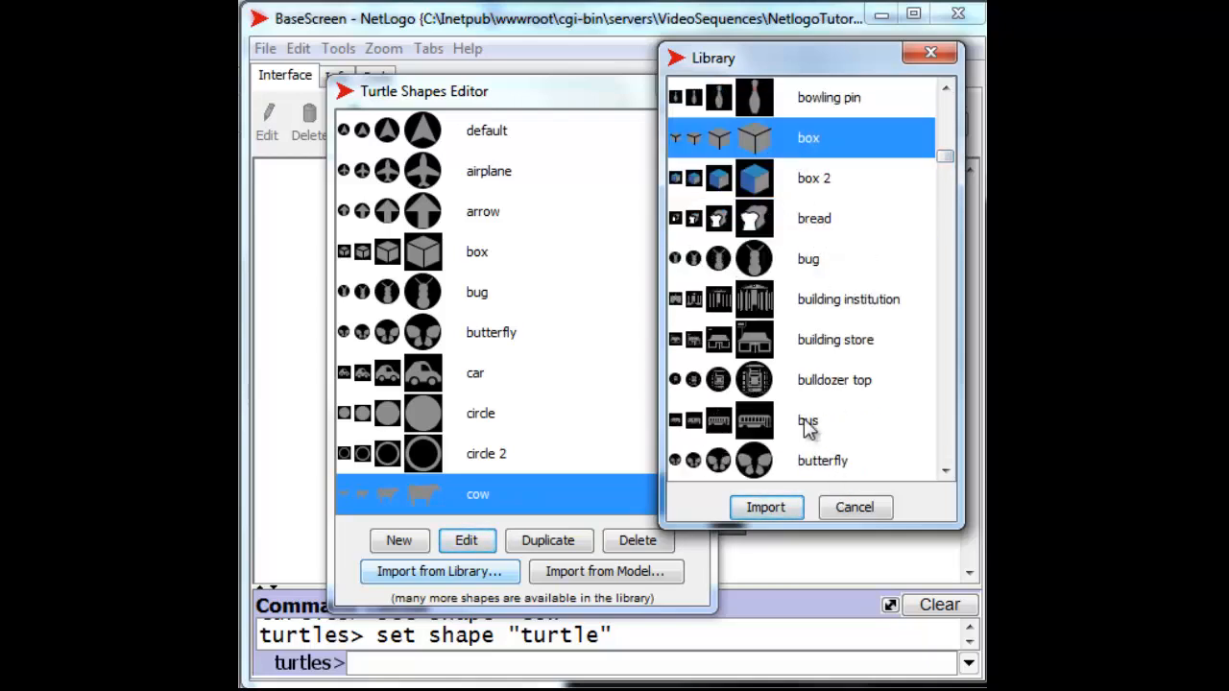
left_click(822, 343)
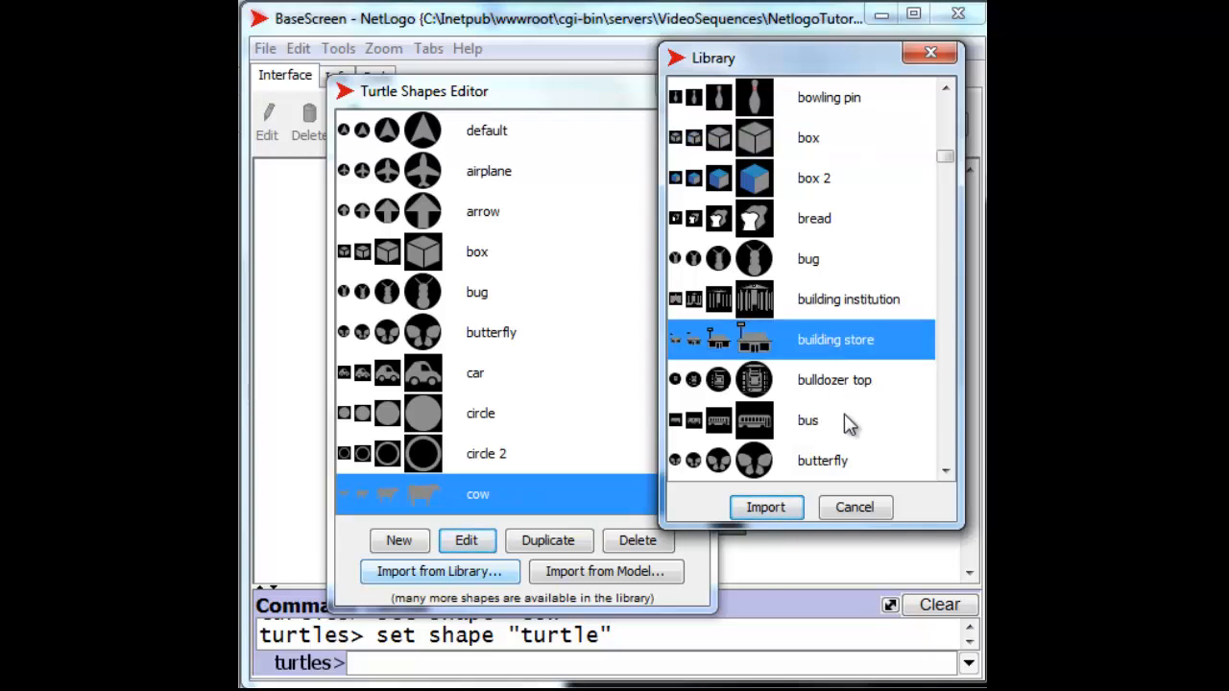
left_click(765, 507)
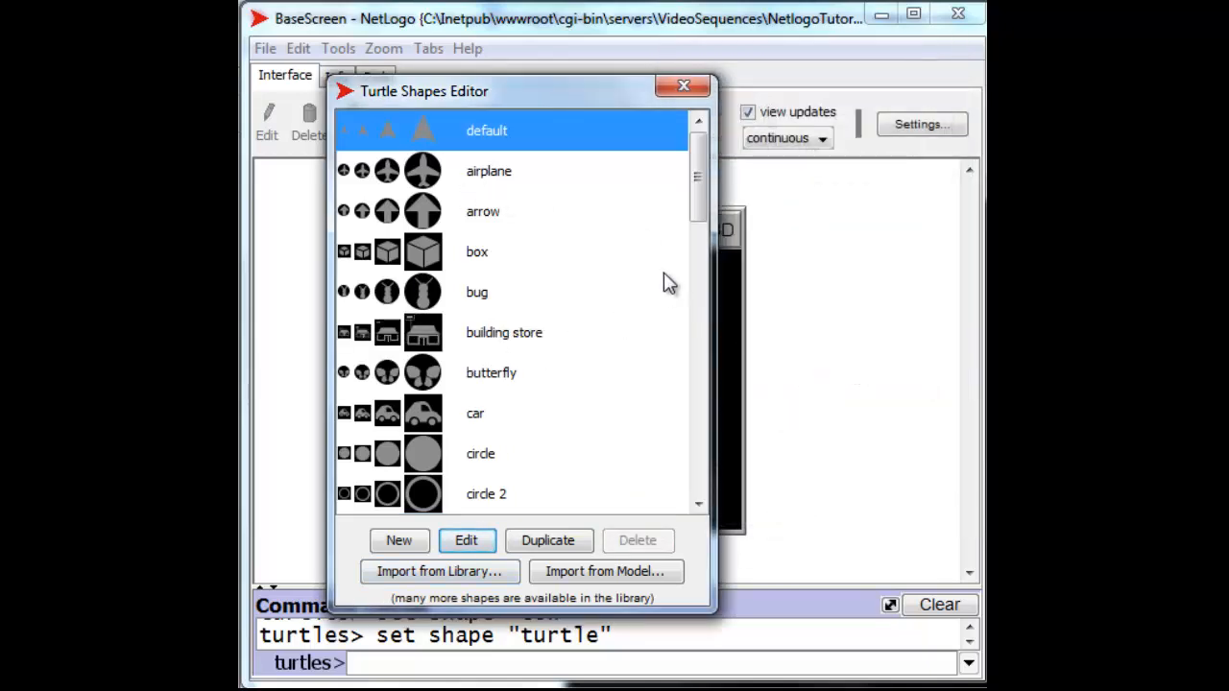
mouse_move(704, 191)
left_mouse_down()
mouse_move(687, 501)
mouse_move(683, 306)
mouse_move(696, 182)
left_mouse_up()
left_click(523, 259)
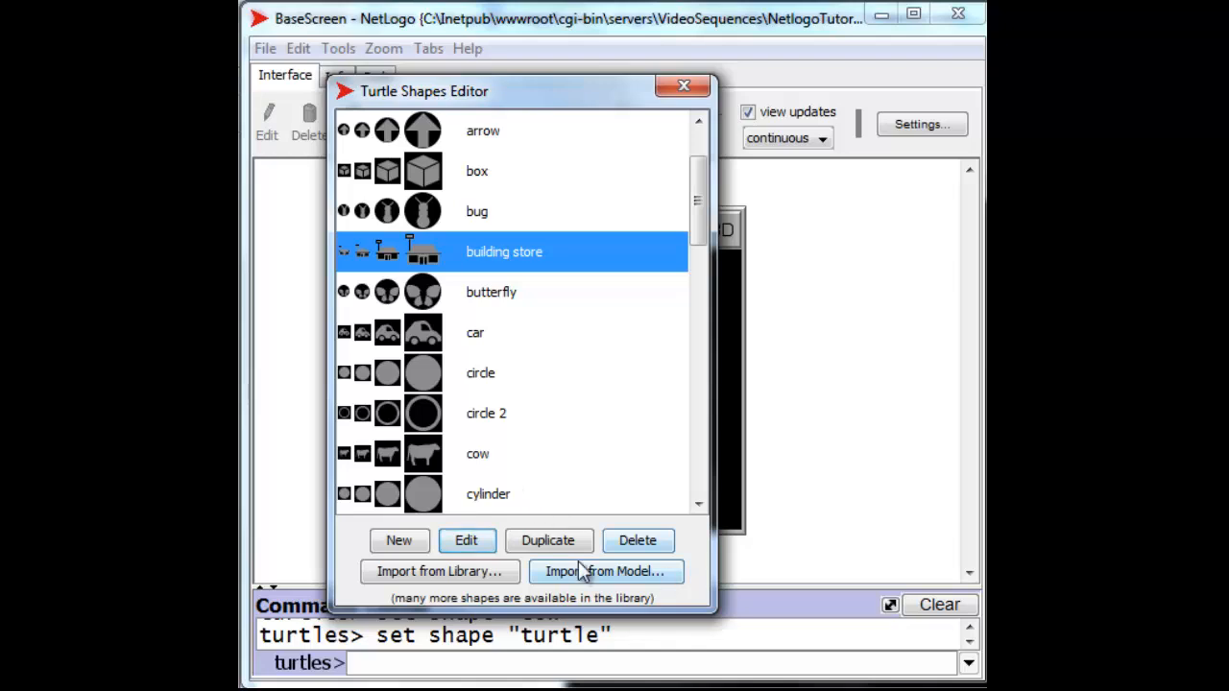
left_click(682, 91)
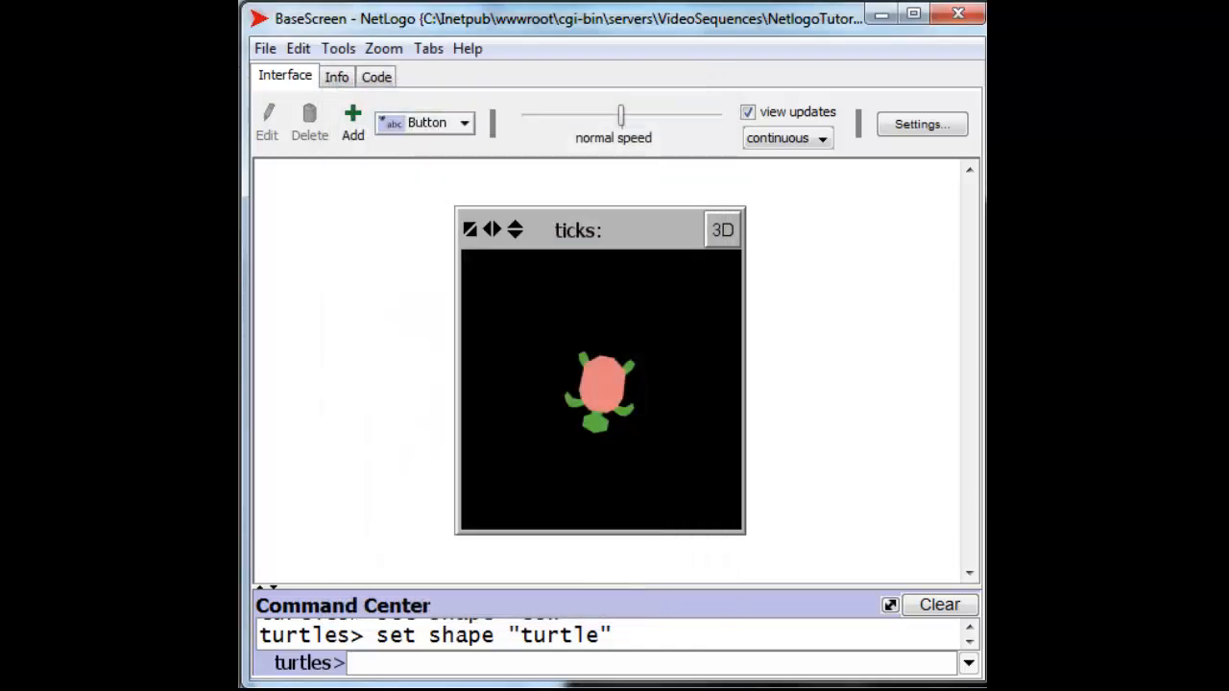
Step: Rework the last shape command to set shape "building store" and run it for the turtles
key("Up")
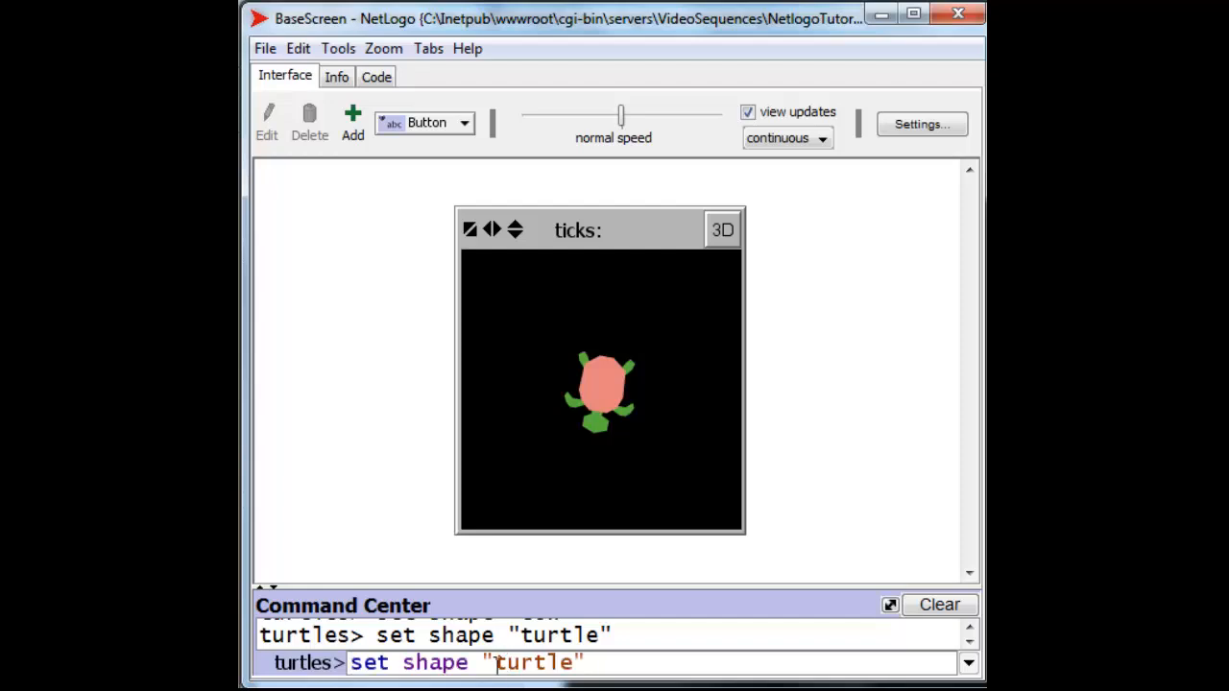
left_click_drag(496, 662, 574, 662)
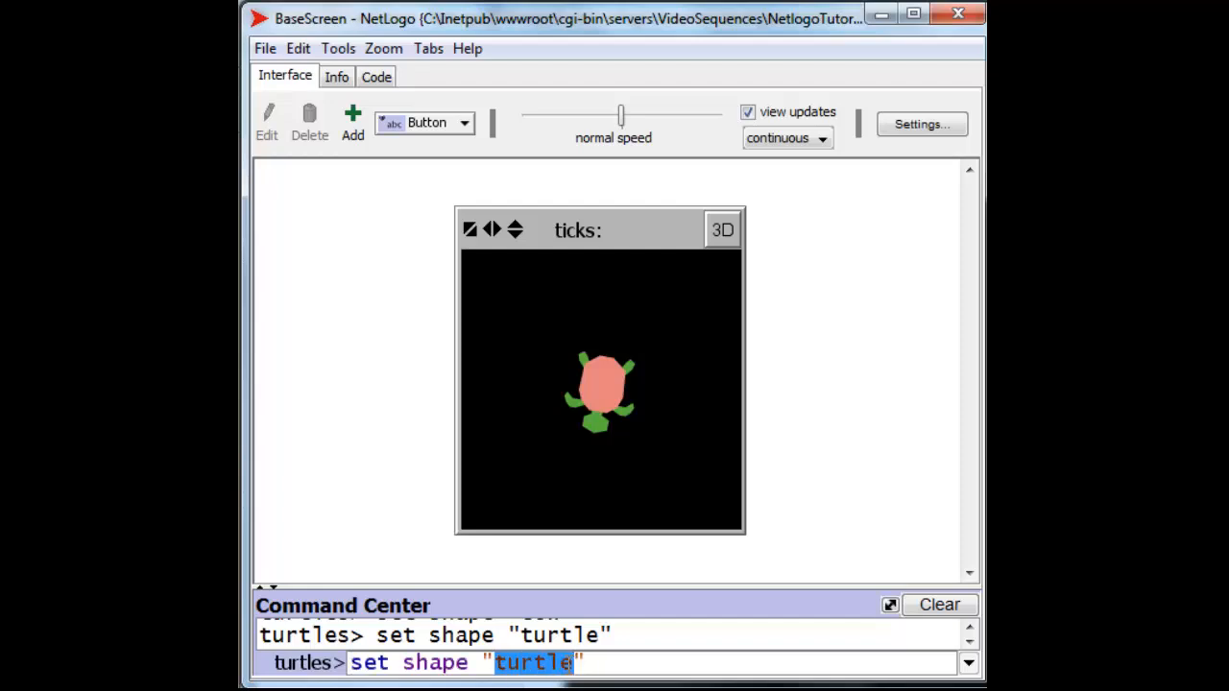
type("biulding store")
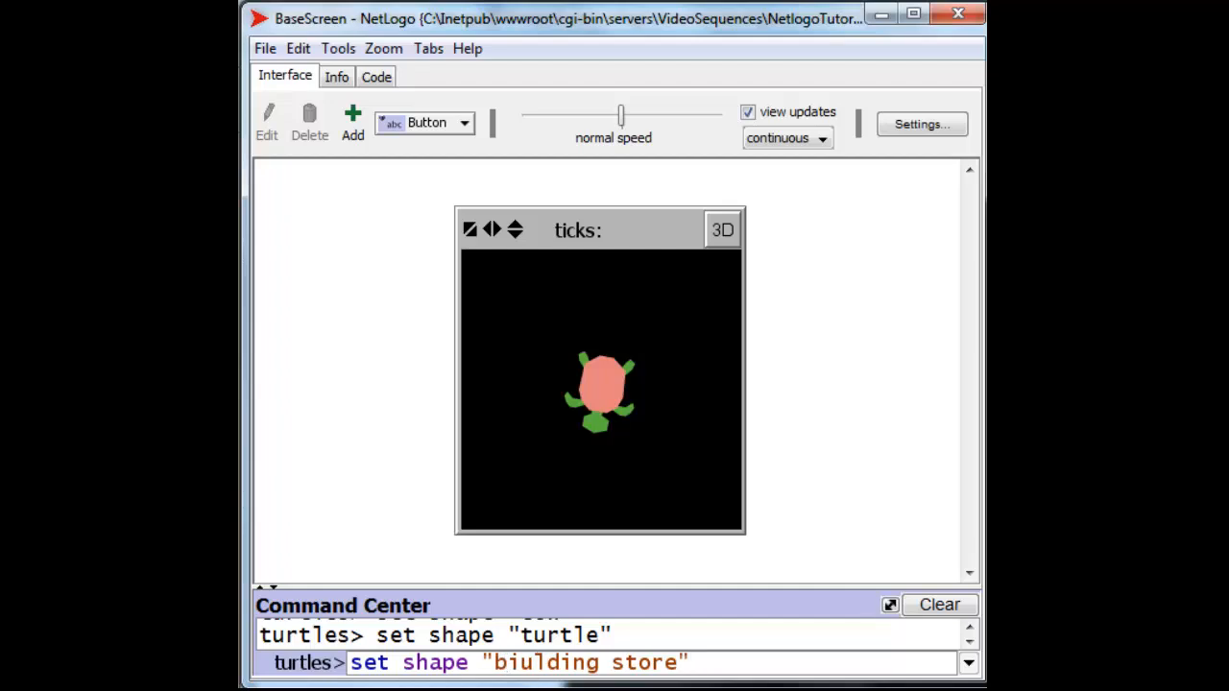
left_click(533, 663)
key("BackSpace")
key("BackSpace")
type("ui")
left_click(734, 661)
key("Return")
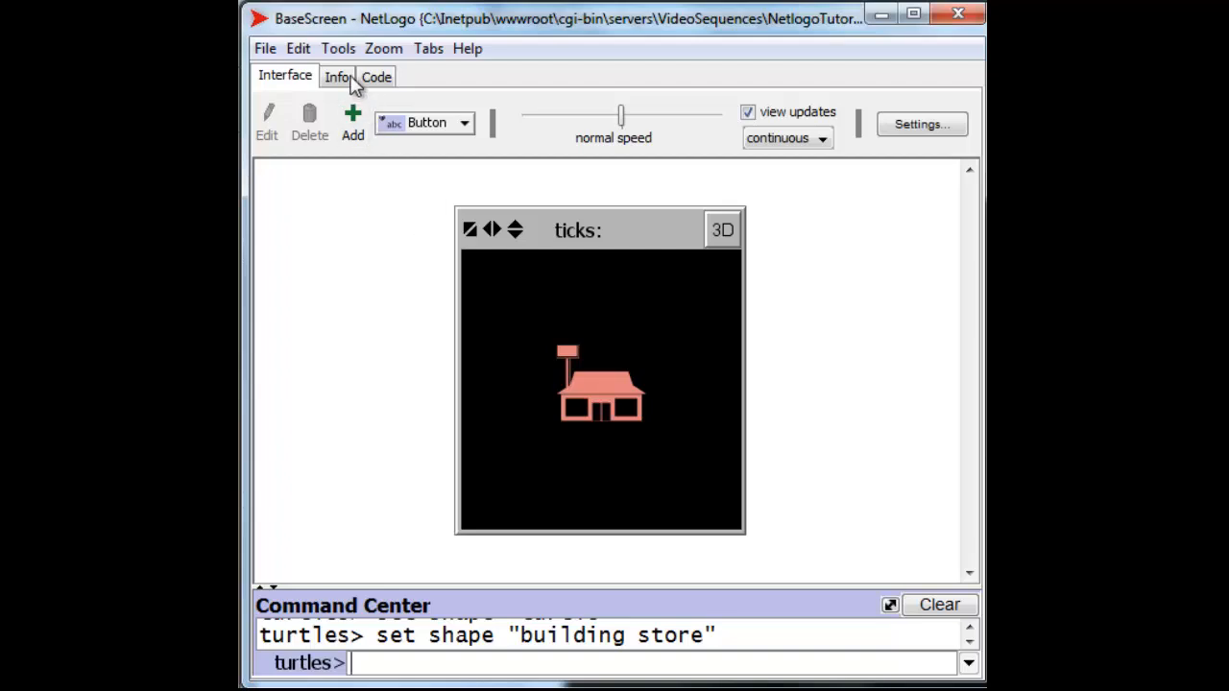
Step: Open the turtle shape from the Turtle Shapes Editor, try it with Rotatable turned off, and discard the change
left_click(338, 48)
left_click(422, 350)
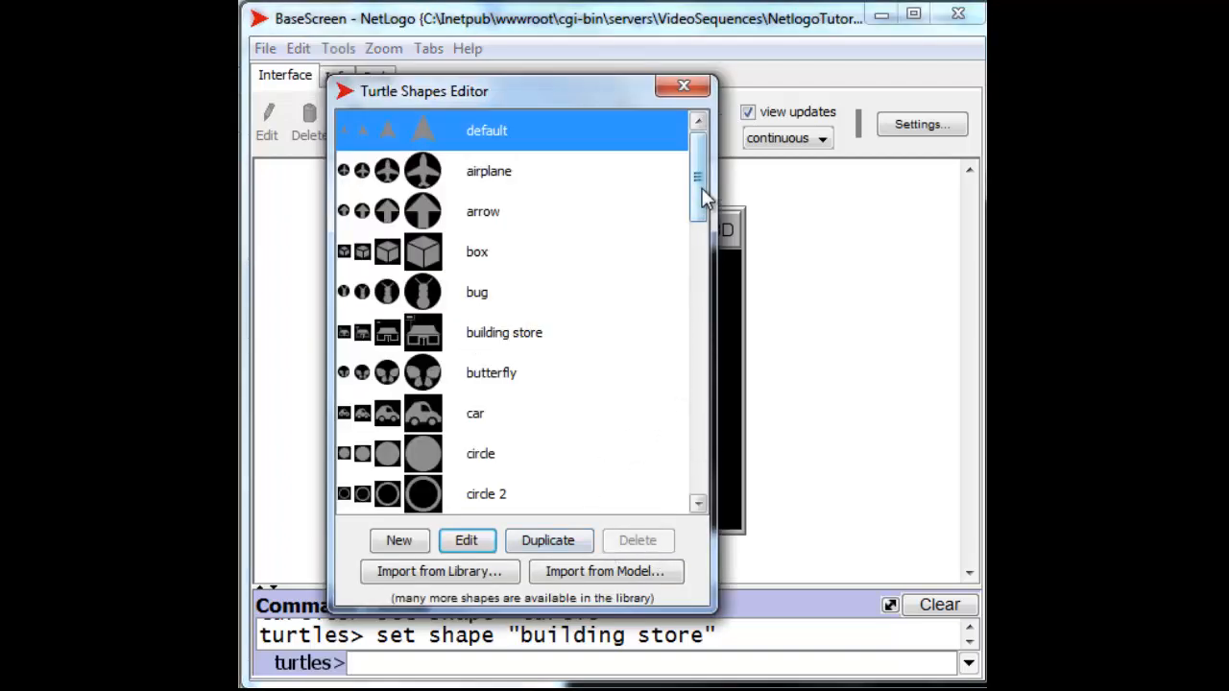
left_click_drag(702, 197, 700, 443)
left_click(425, 455)
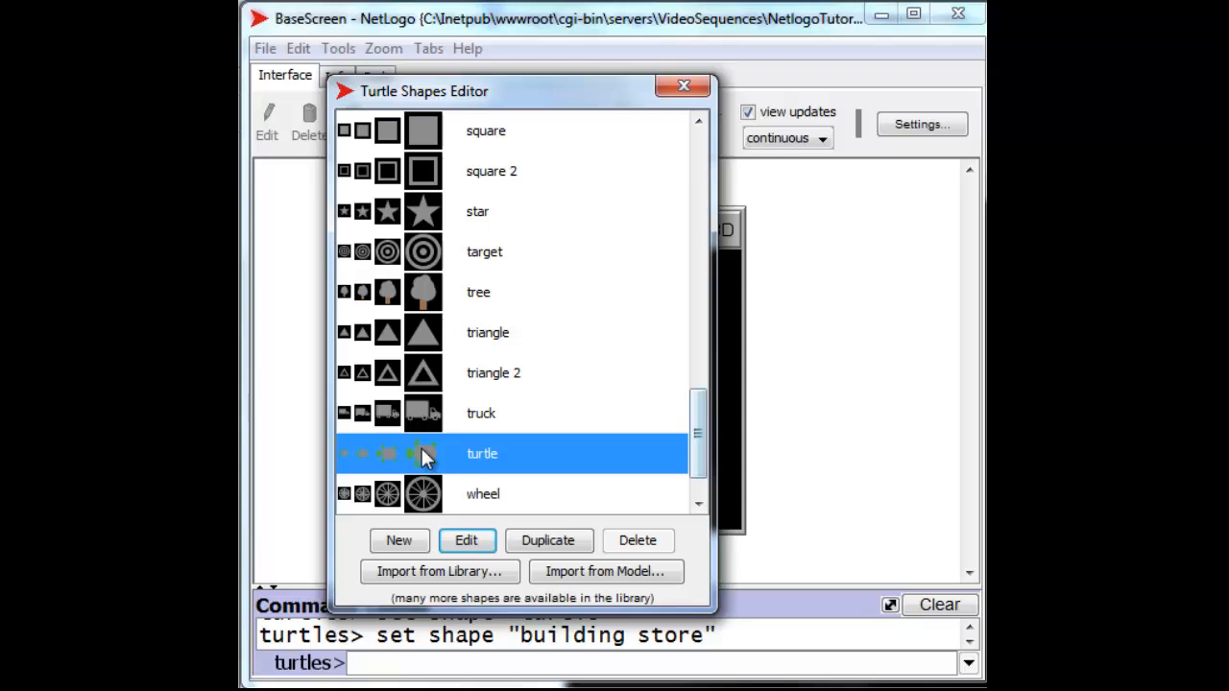
left_click(467, 541)
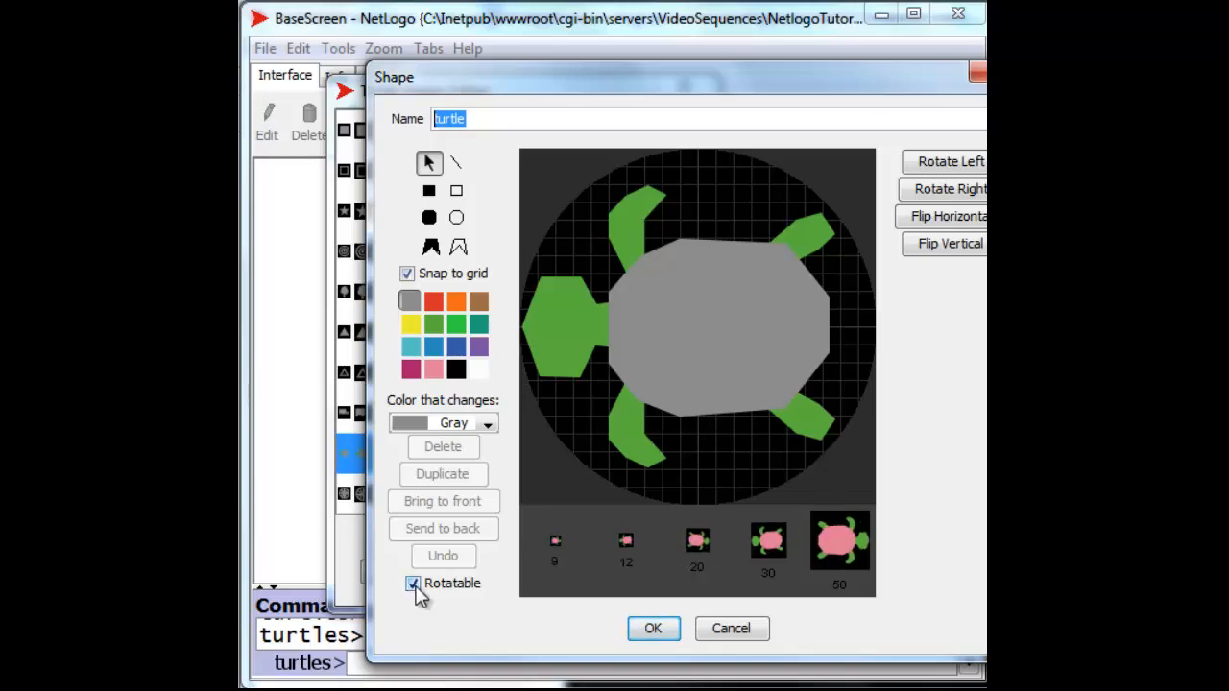
left_click(413, 585)
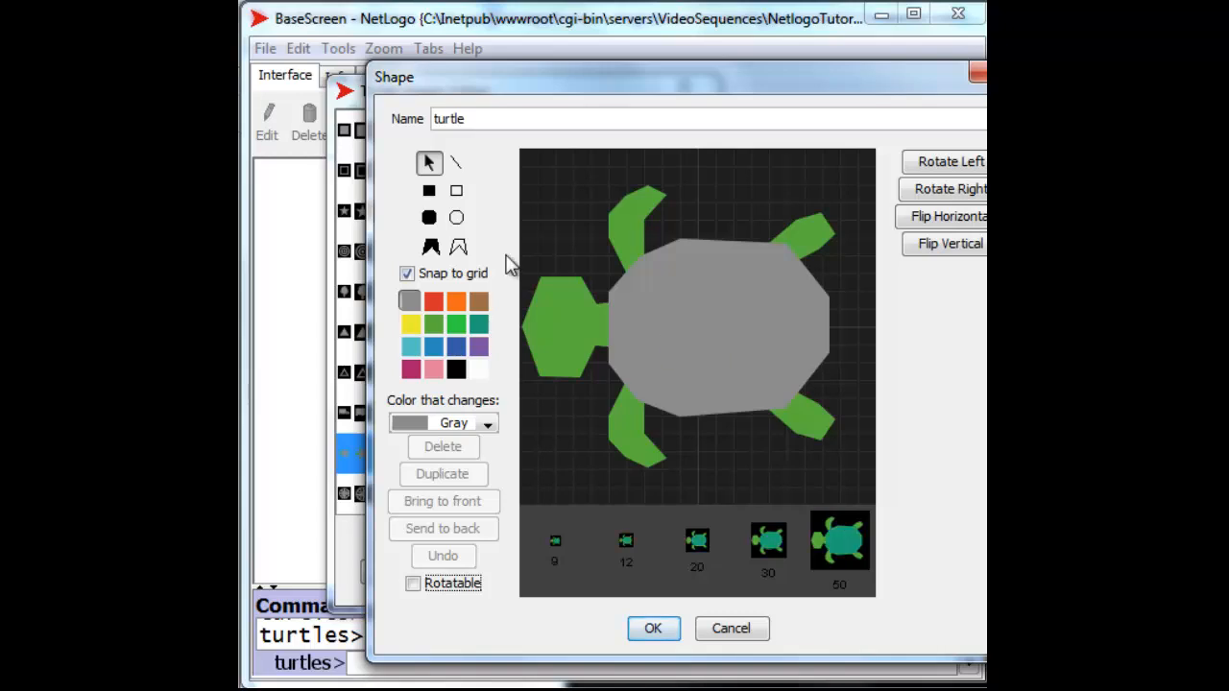
left_click(741, 632)
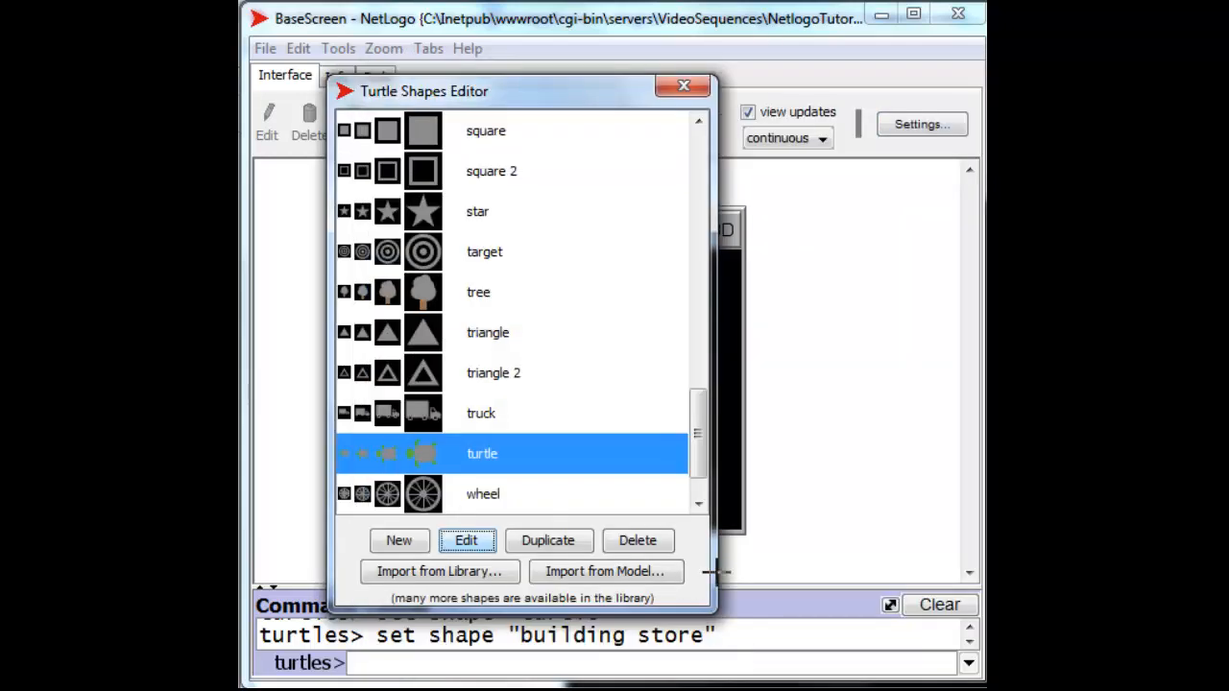
Step: Open the cow shape for editing and preview it with Rotatable turned on, leaving the option off again
left_click_drag(702, 450, 695, 260)
left_click(455, 228)
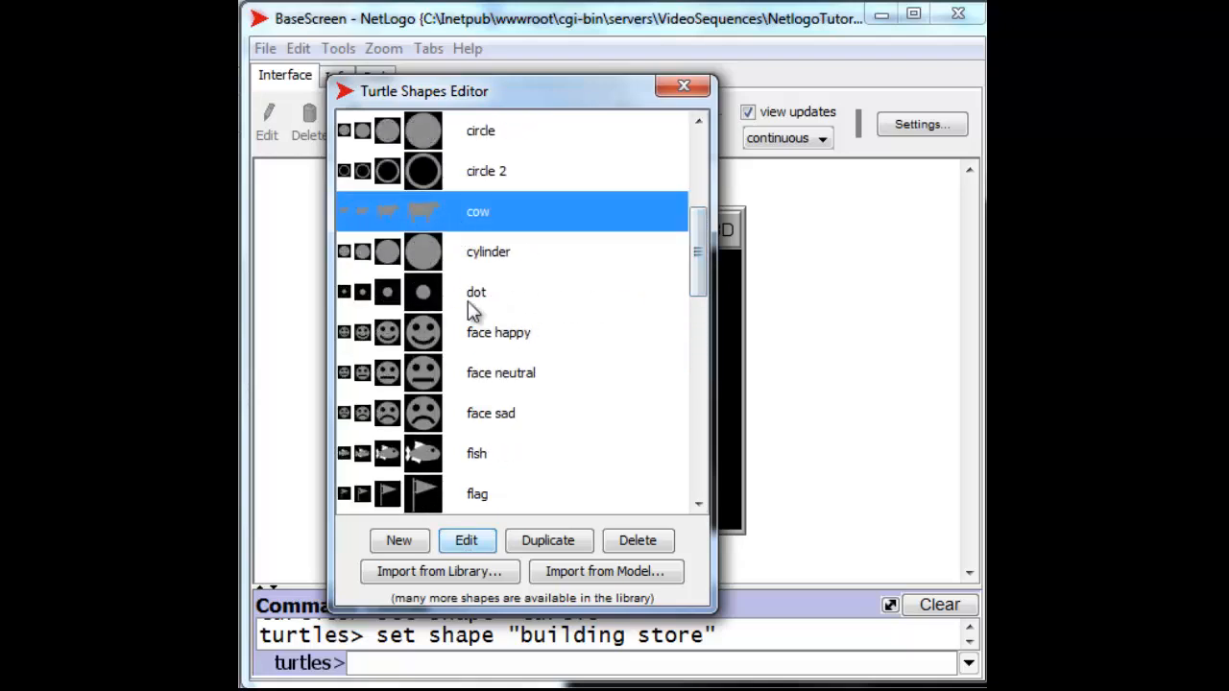
left_click(464, 545)
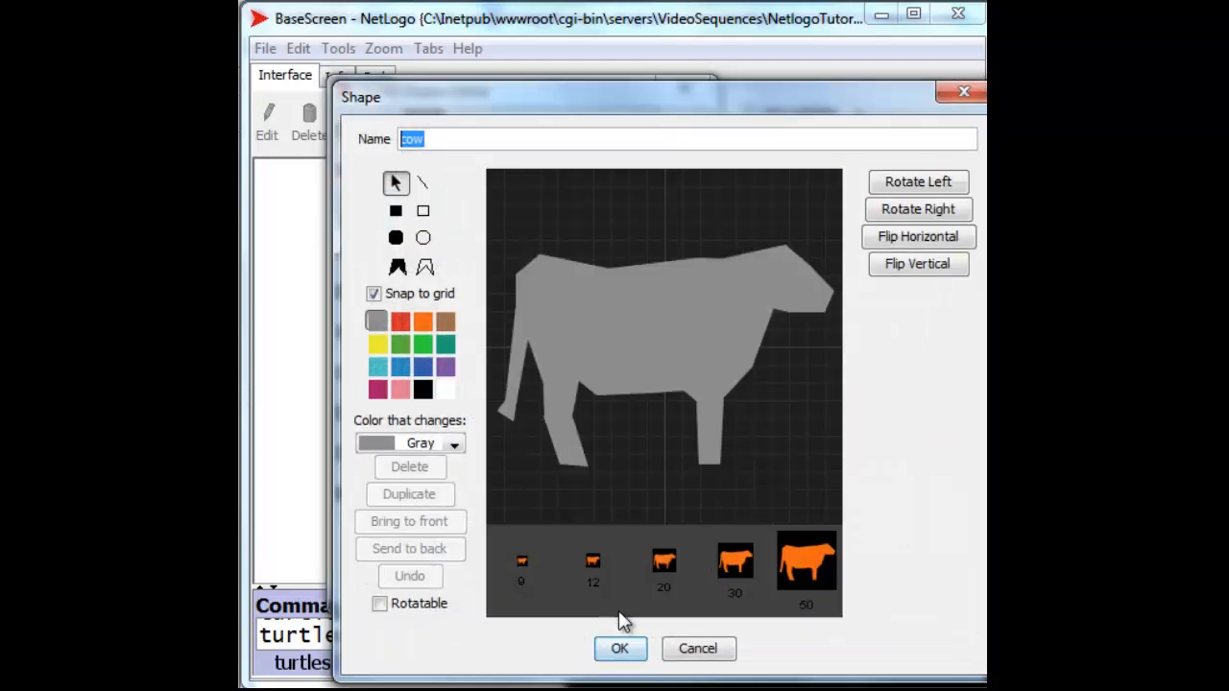
left_click(381, 604)
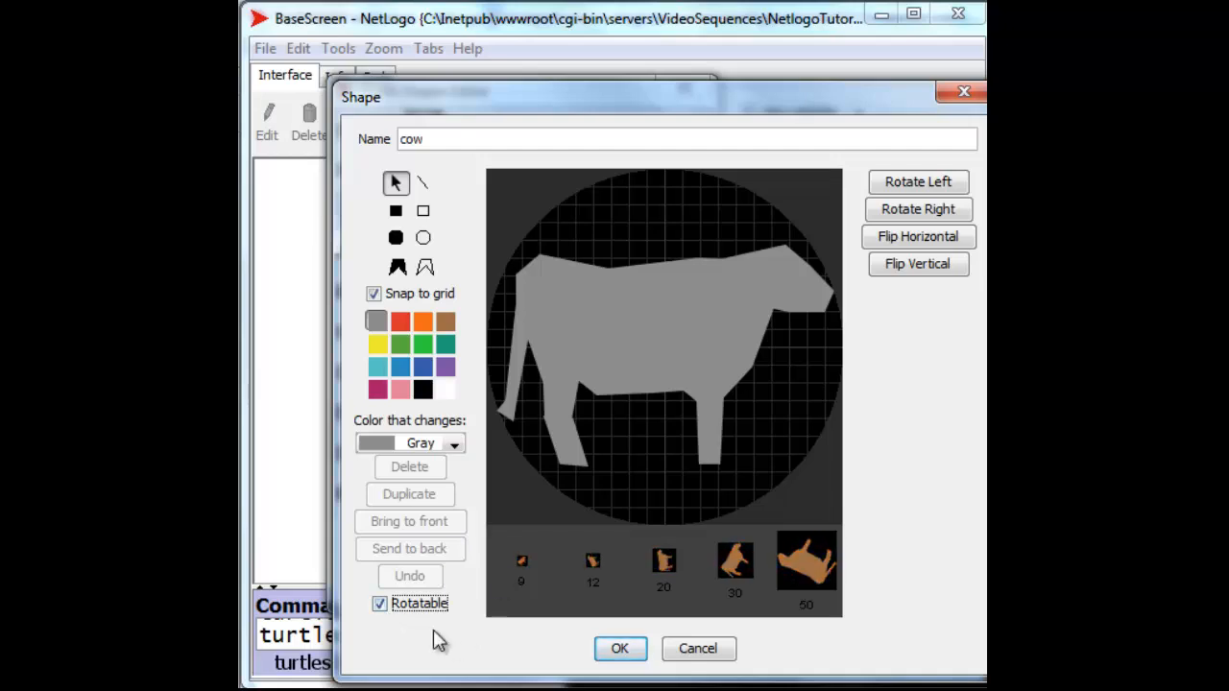
left_click(380, 603)
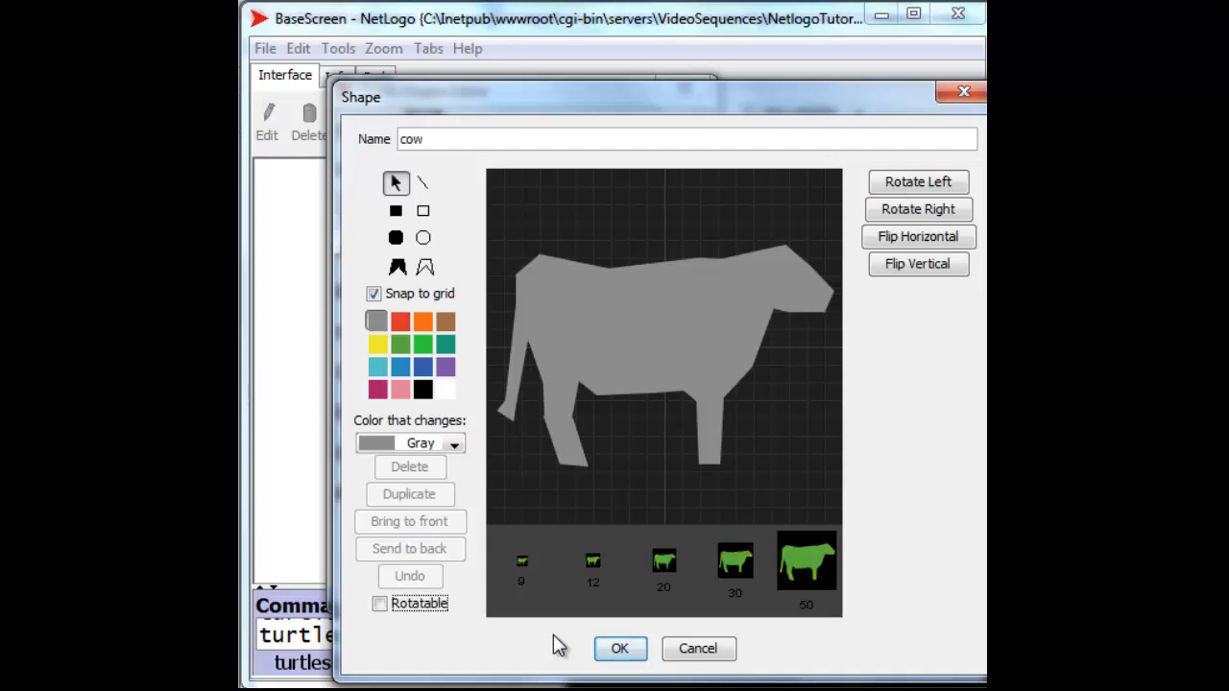
Step: Widen the cow's front leg by moving the two outer corner points of the leg forward, toward the head side
left_click(645, 401)
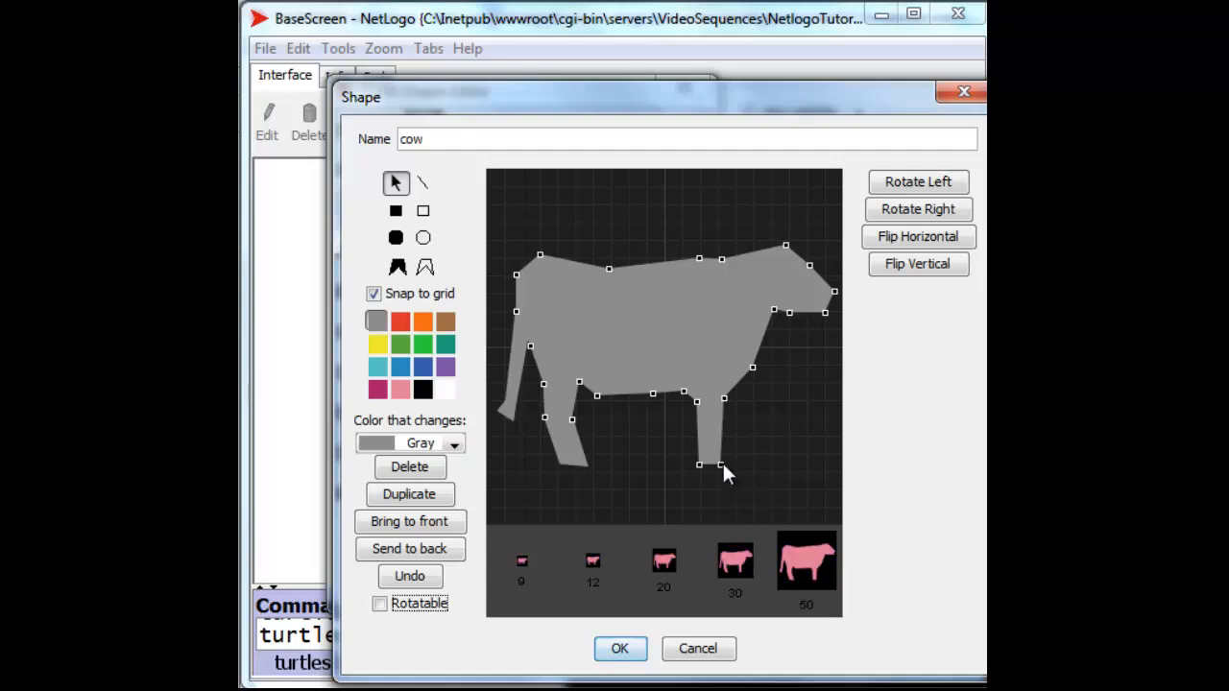
left_click_drag(721, 465, 754, 471)
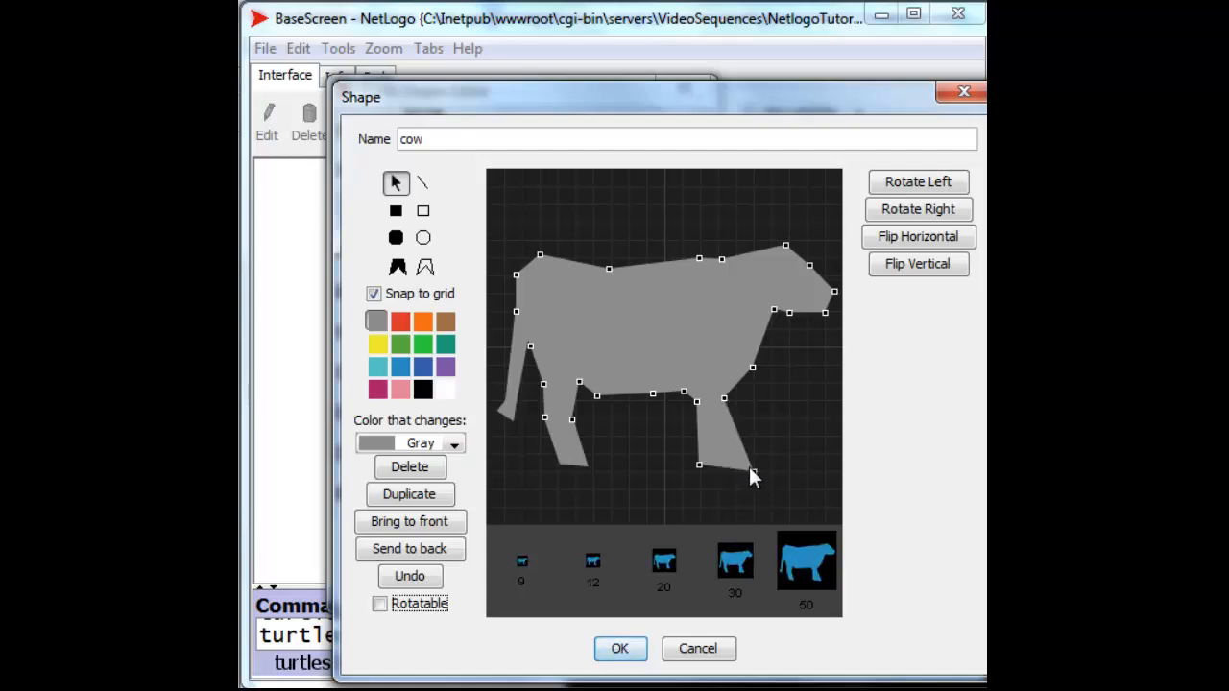
left_click_drag(722, 394, 749, 401)
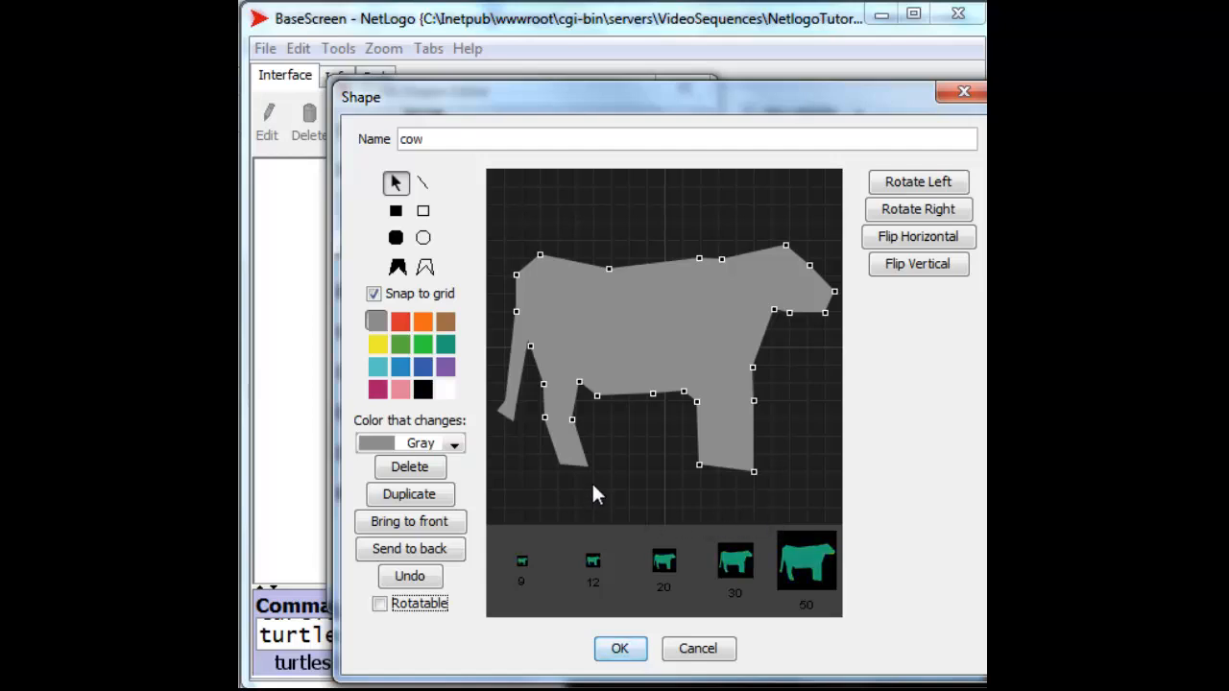
Step: Taper the cow's hind leg to a narrow point by moving its two bottom corner points close together
left_click(569, 443)
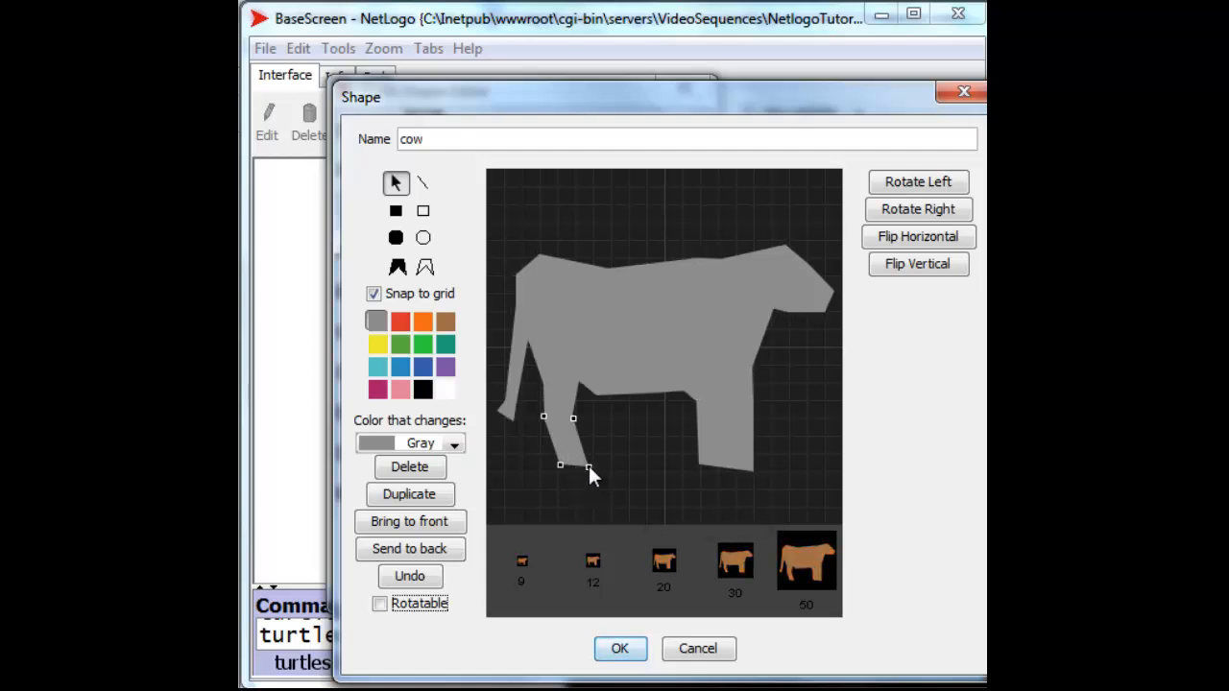
left_click_drag(588, 468, 554, 454)
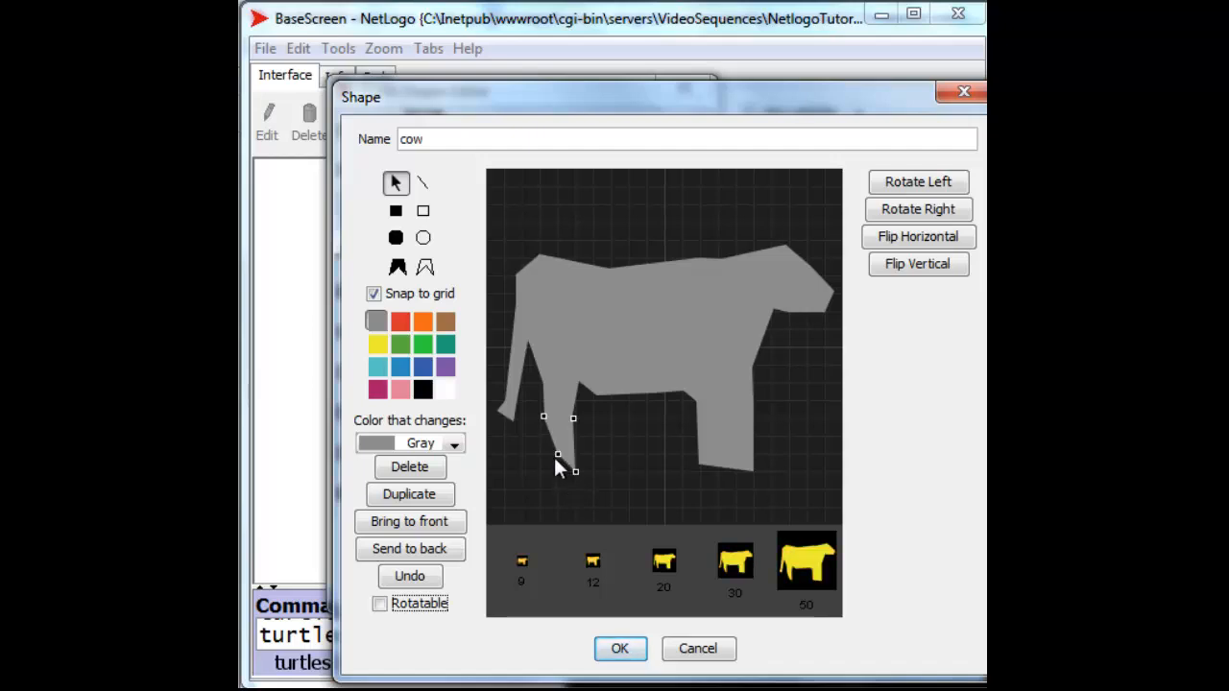
left_click(630, 449)
Step: Raise the point at the top of the cow's head, then save the edited shape and close the shapes editor
left_click(781, 255)
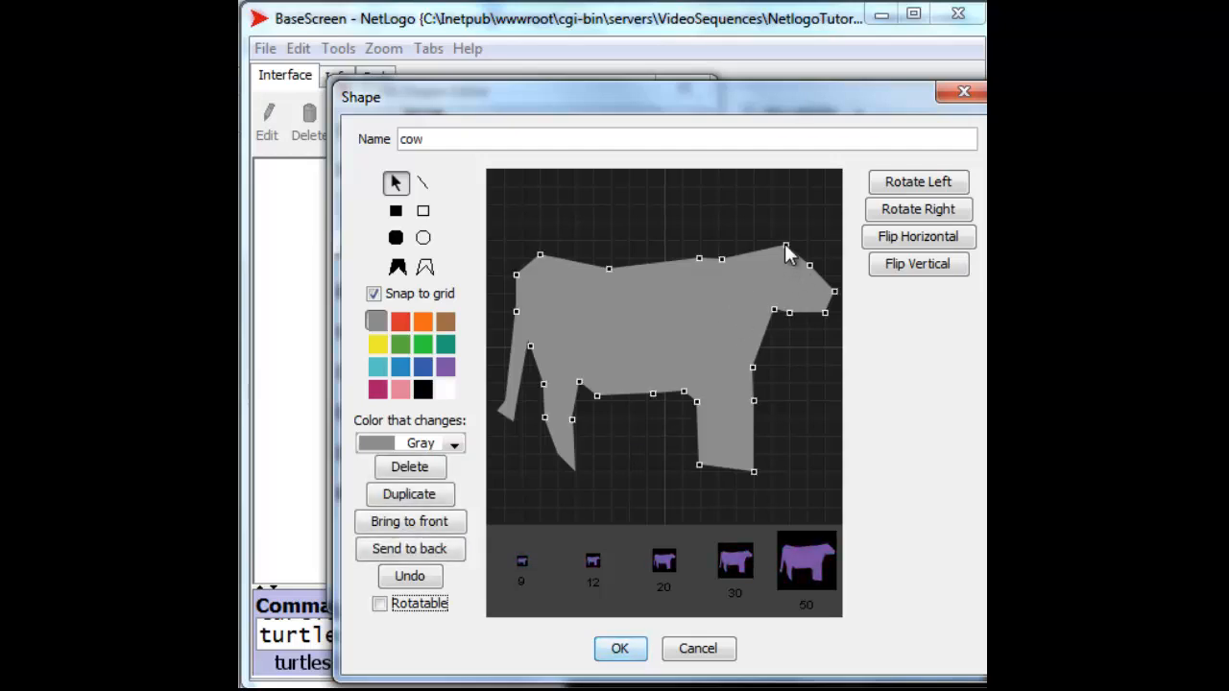
left_click_drag(785, 246, 790, 225)
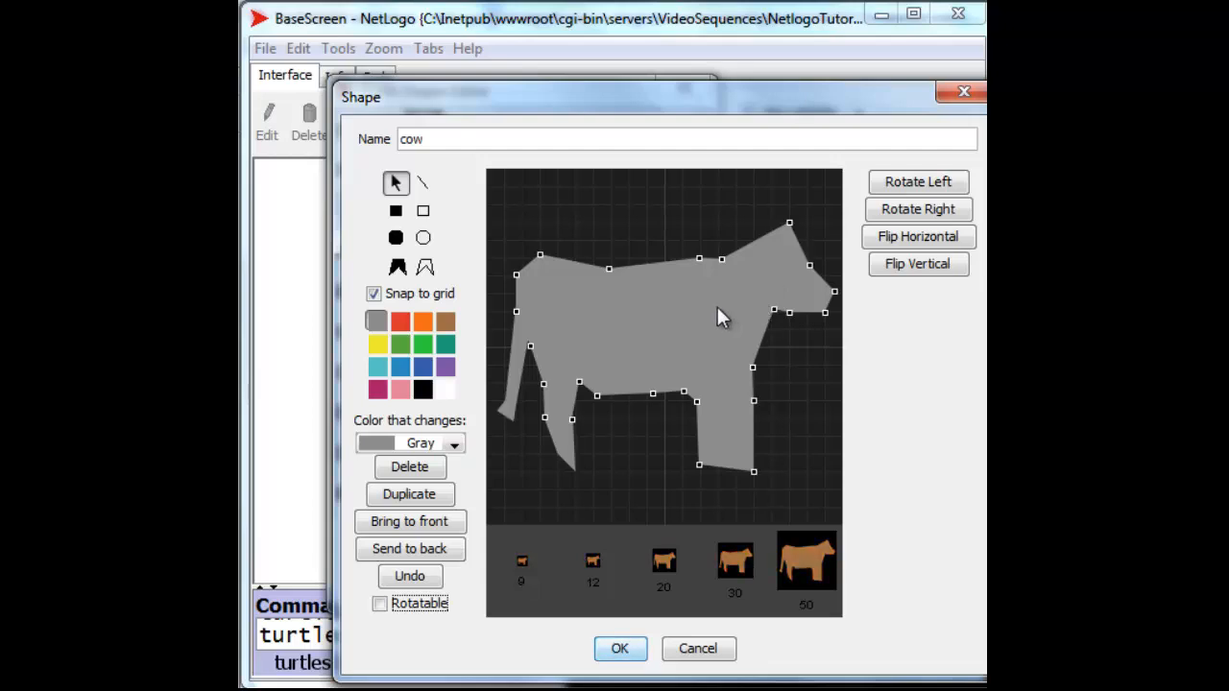
left_click(622, 650)
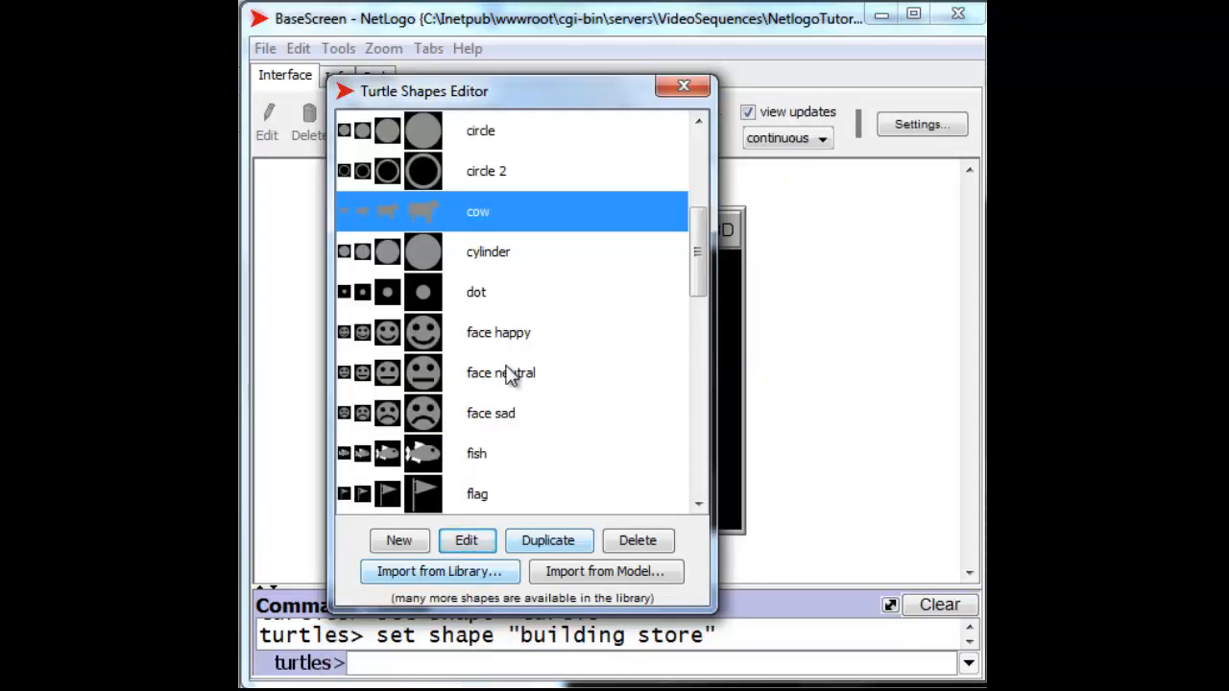
left_click(684, 87)
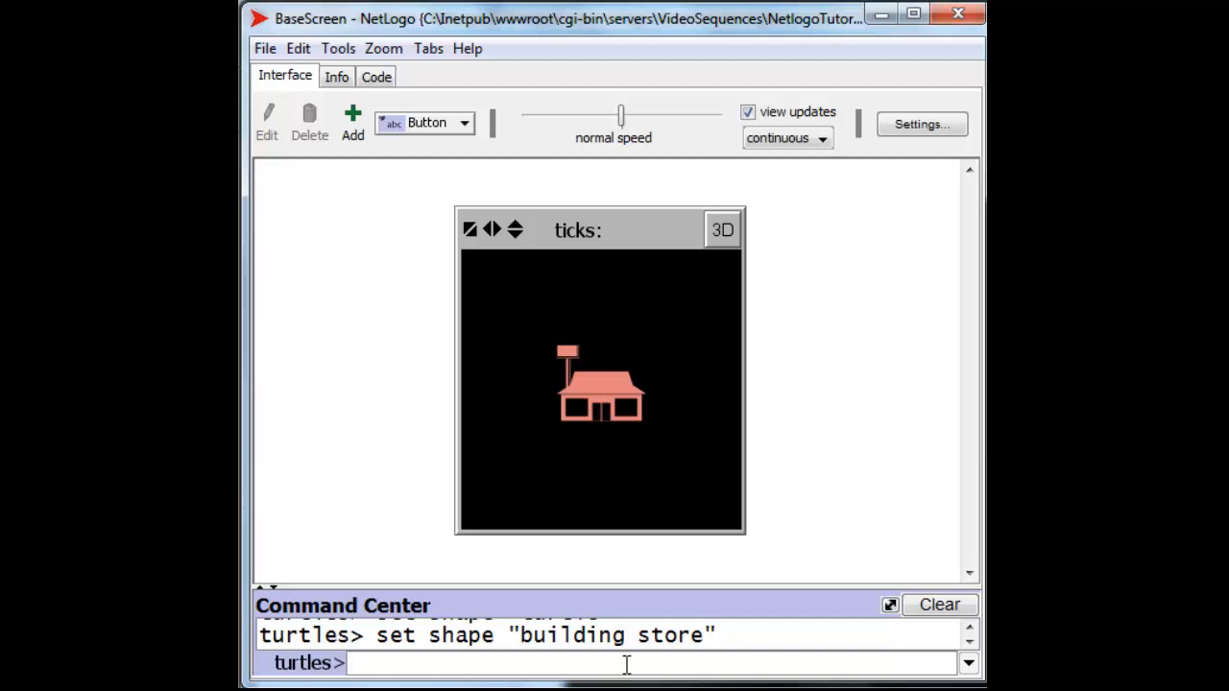
Step: Rework the last turtles command into set shape "cow" and run it
key("Up")
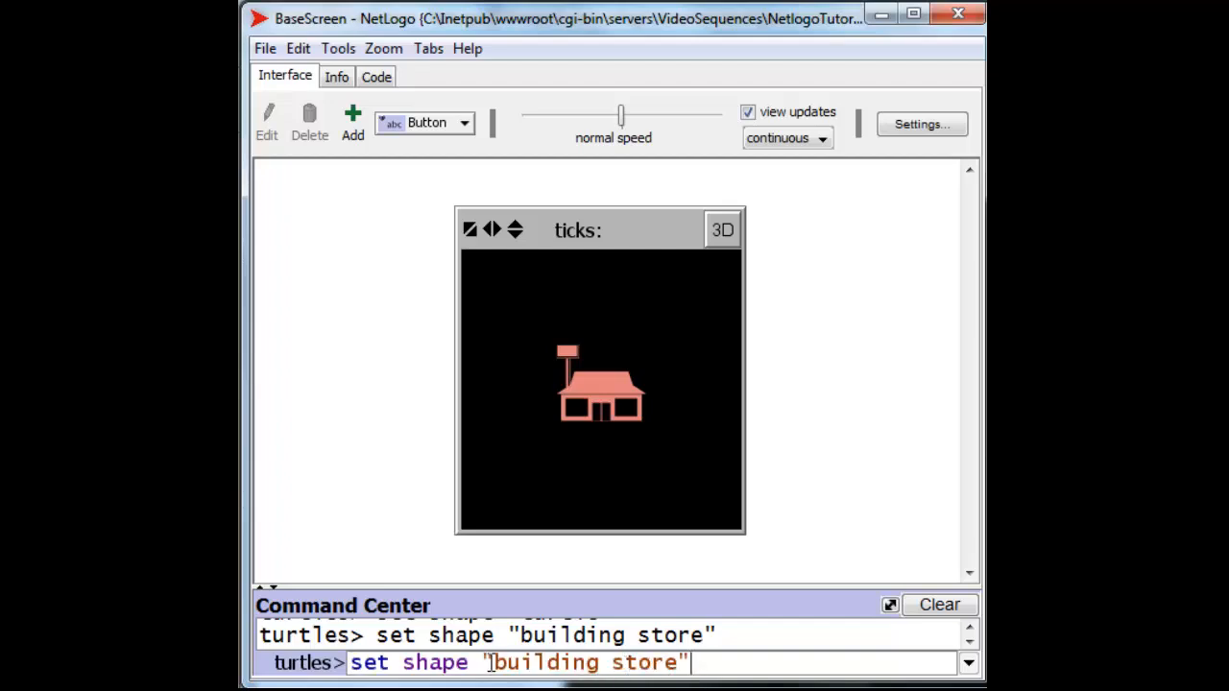
left_click_drag(496, 662, 675, 664)
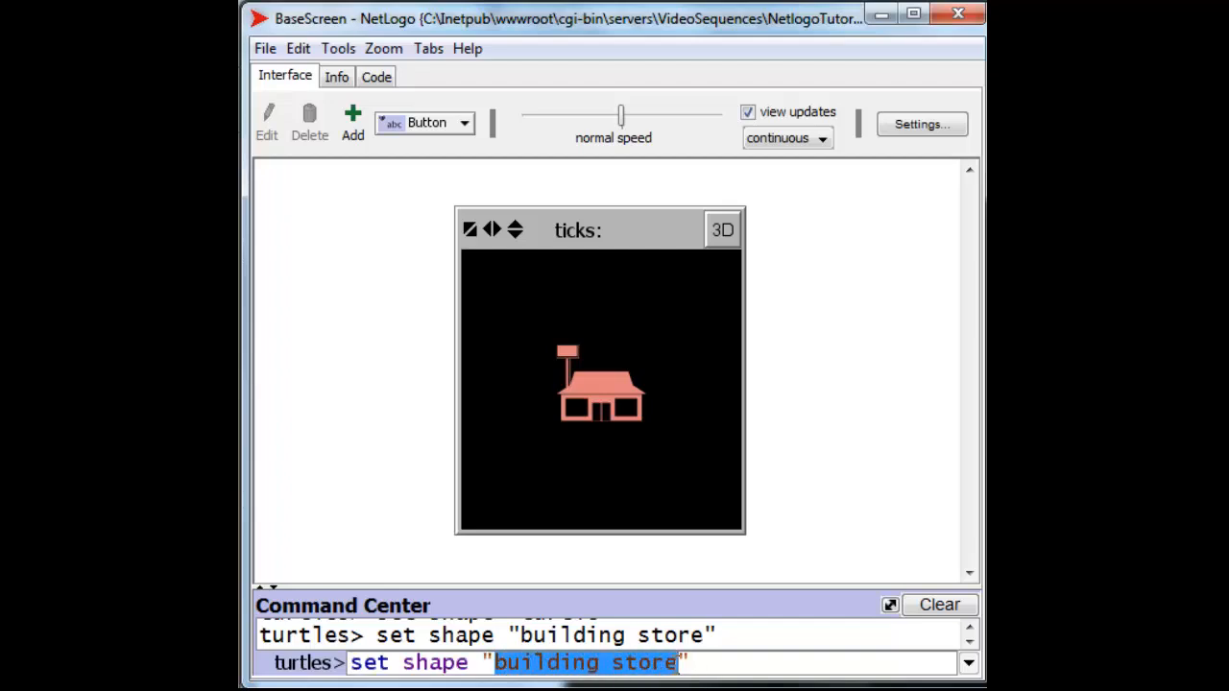
type("cow")
key("Return")
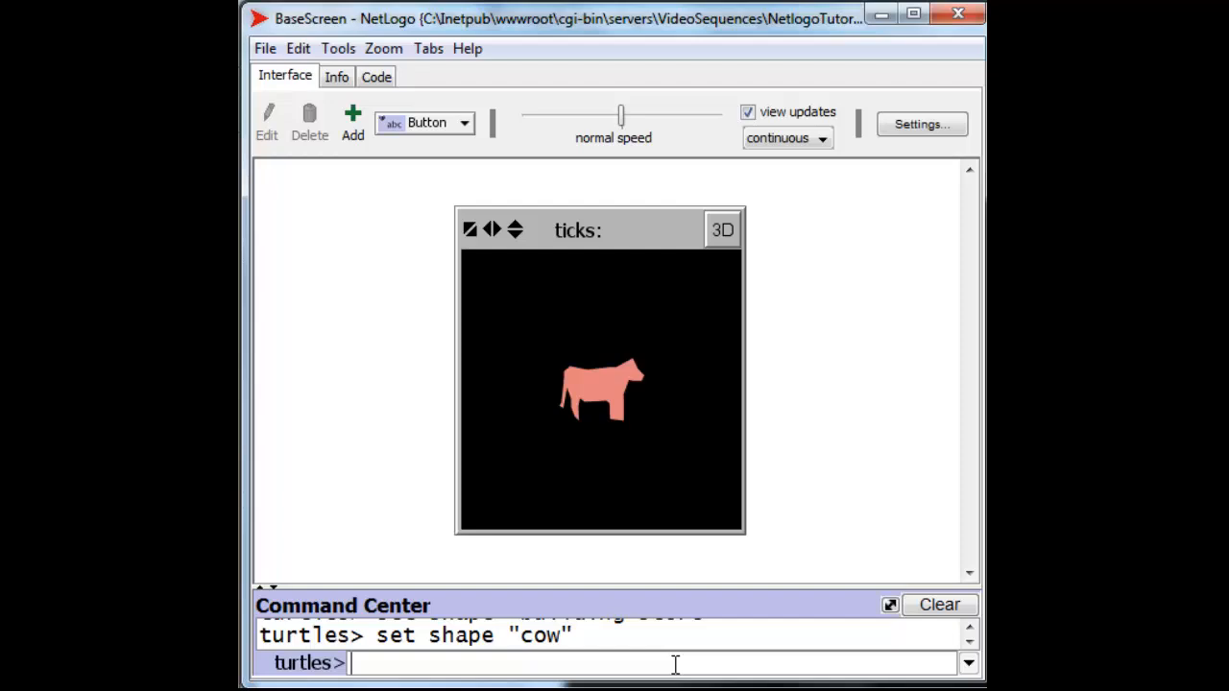
left_click(264, 48)
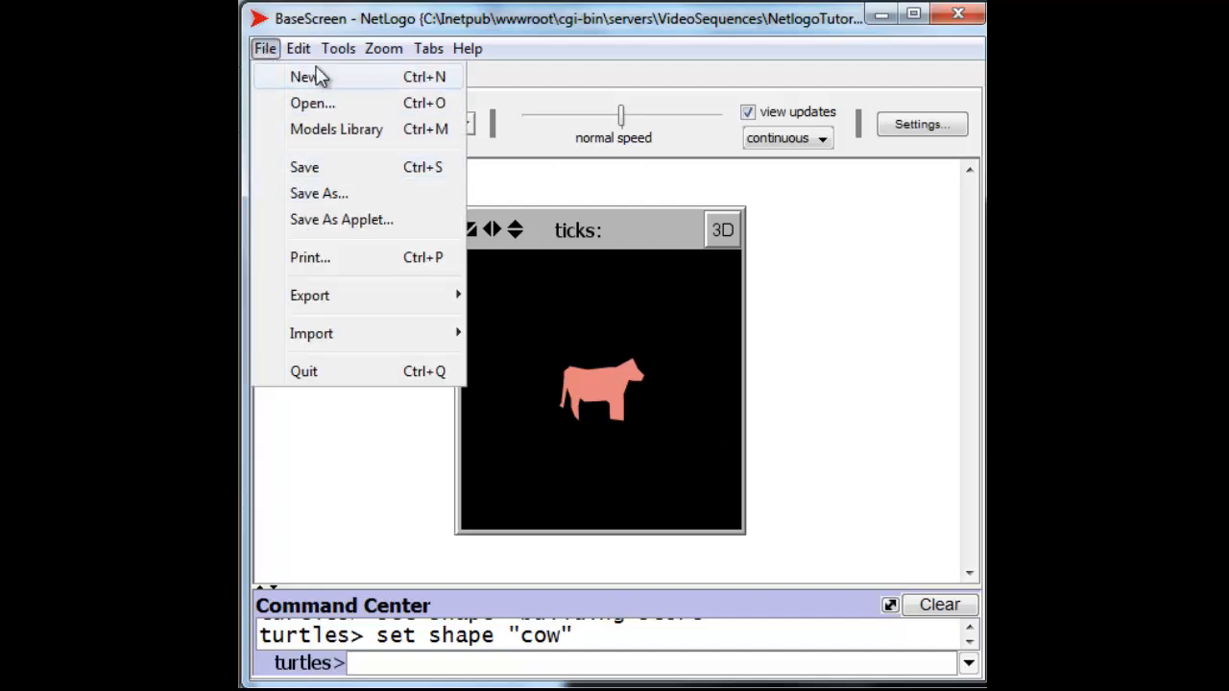
left_click(405, 24)
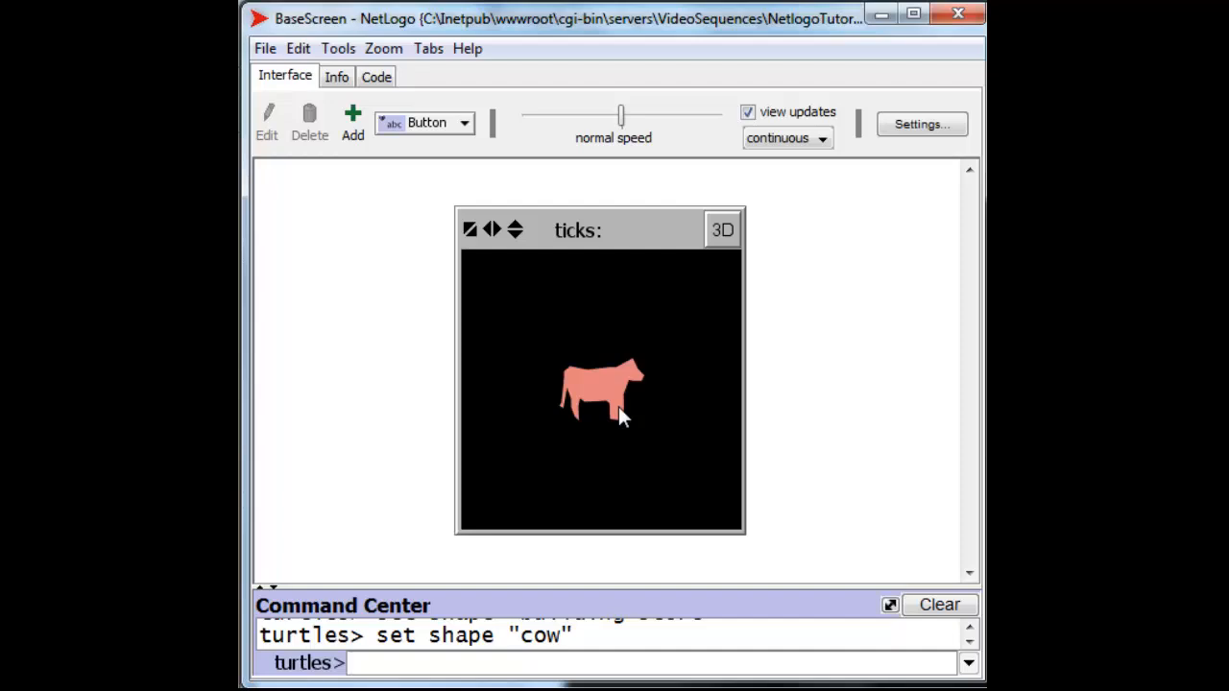
Step: Open the Turtle Shapes Editor
left_click(338, 53)
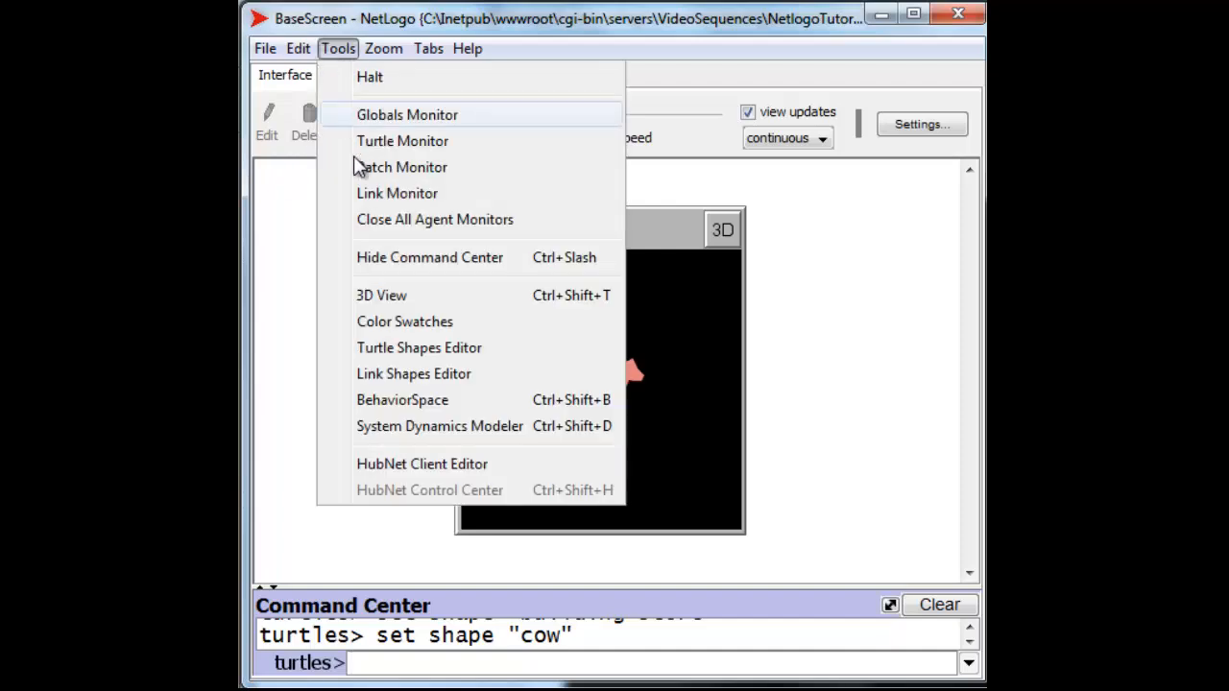
left_click(399, 349)
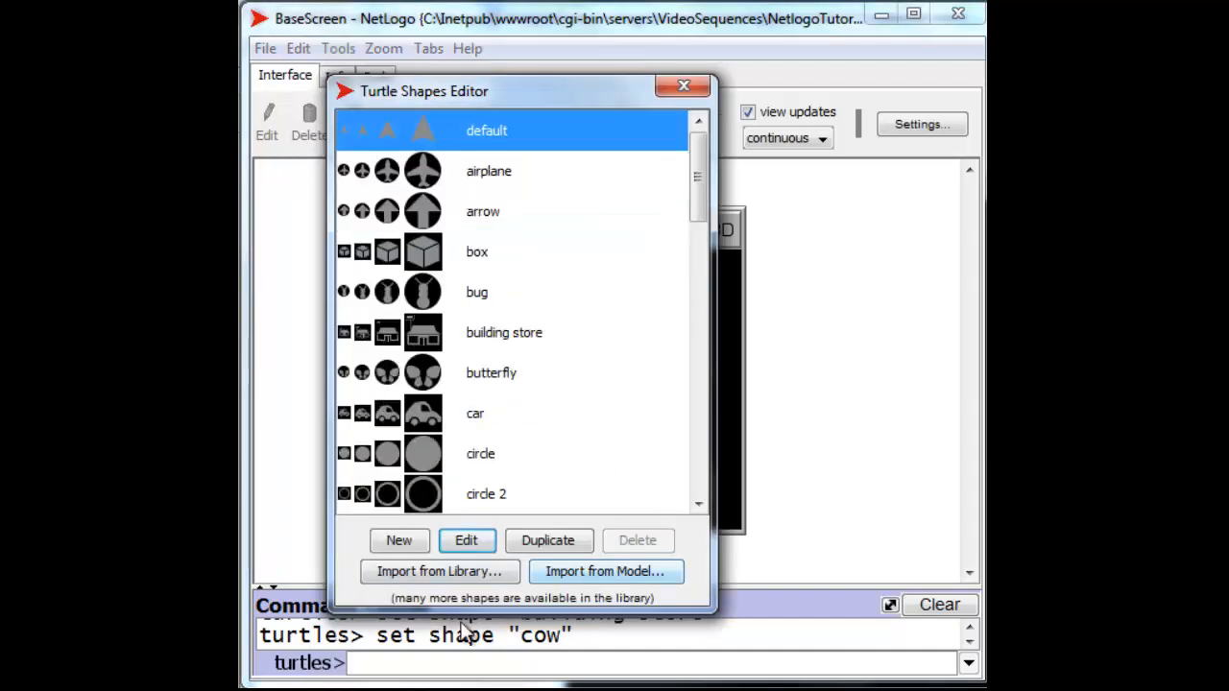
Step: Start a new turtle shape and draw a wide filled rectangle in the upper part of the grid, colored red
left_click(400, 539)
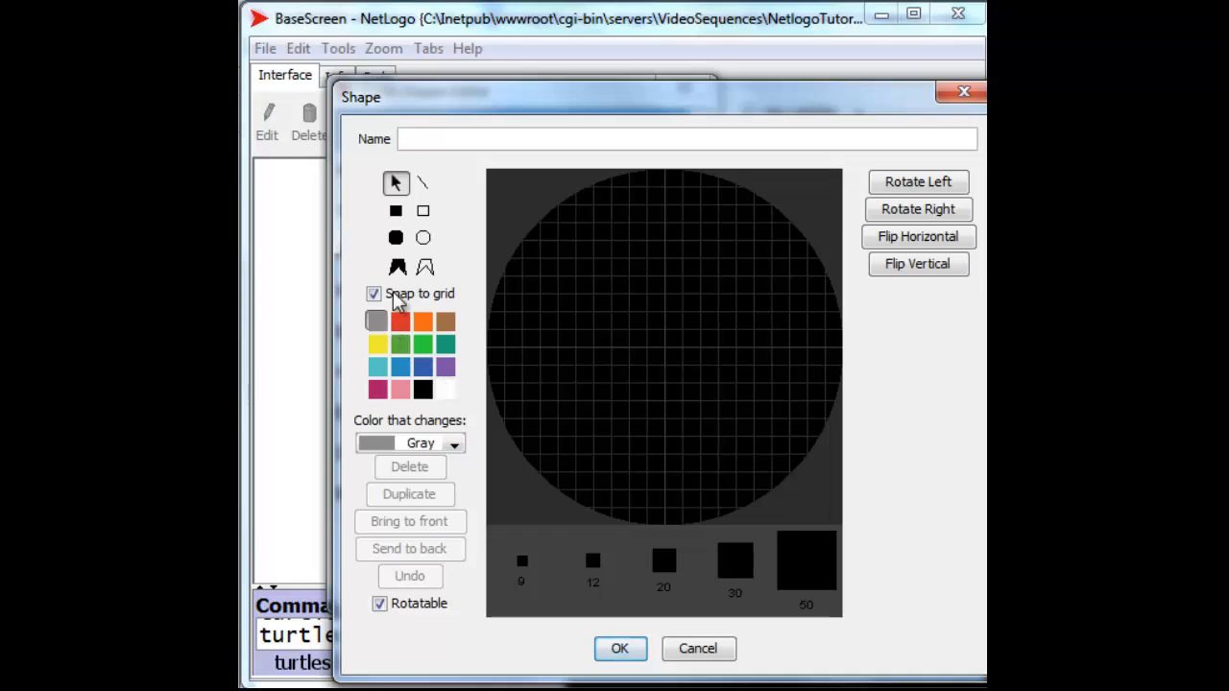
left_click(396, 210)
left_click_drag(585, 235, 771, 329)
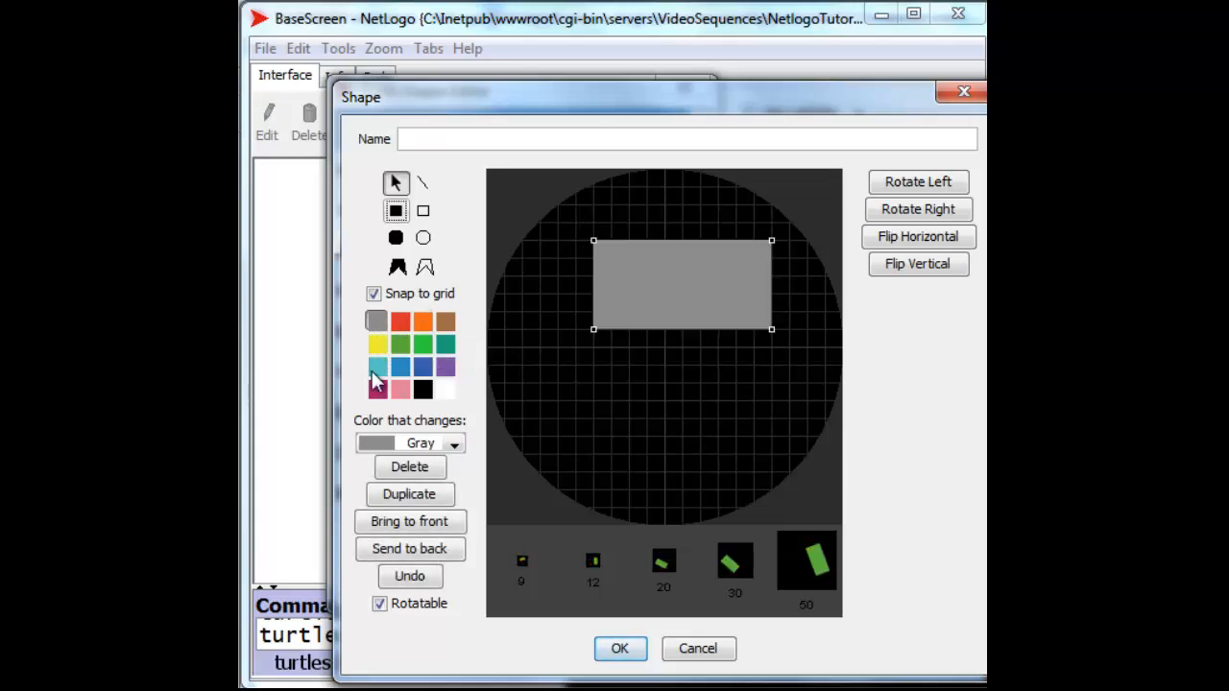
left_click(402, 321)
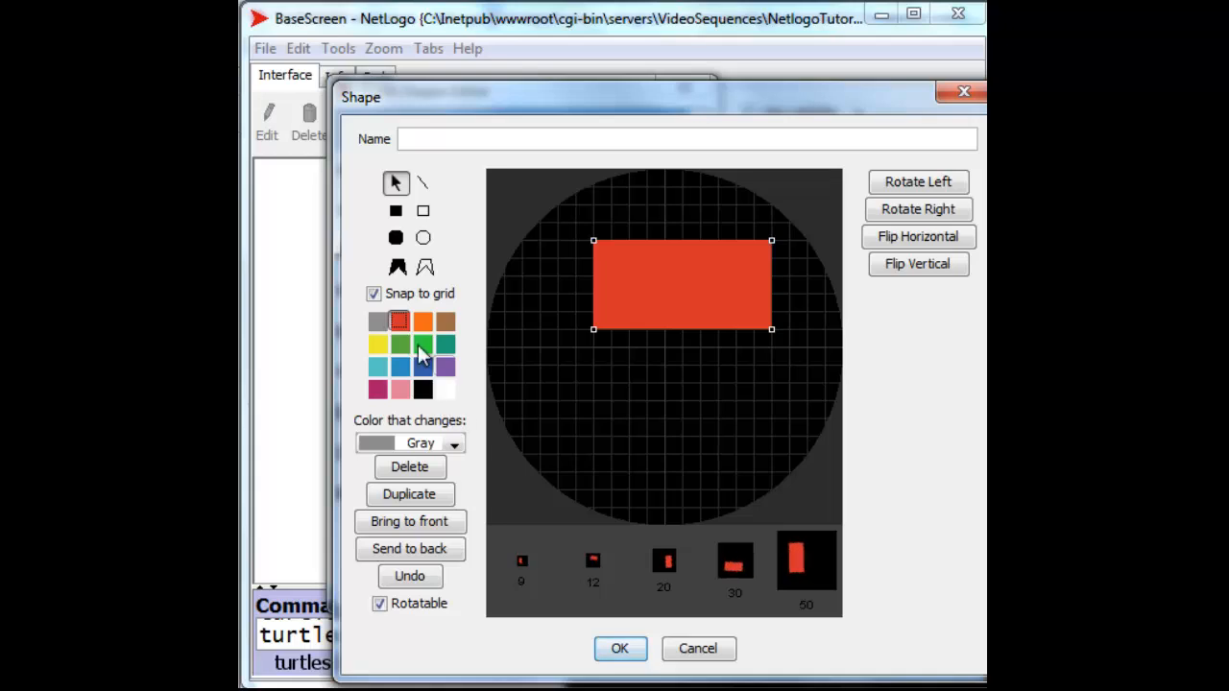
Step: Draw a small unfilled circle below the rectangle's lower-left corner and color its outline blue
left_click(424, 238)
left_click_drag(586, 381, 625, 414)
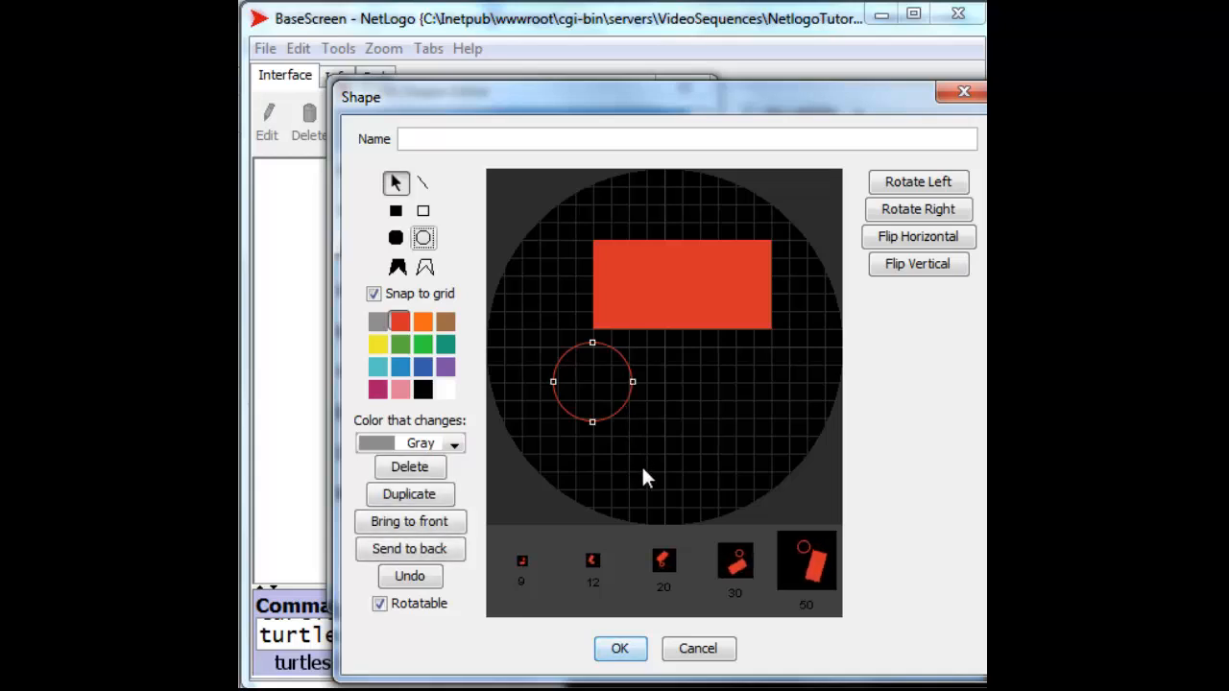
left_click(422, 365)
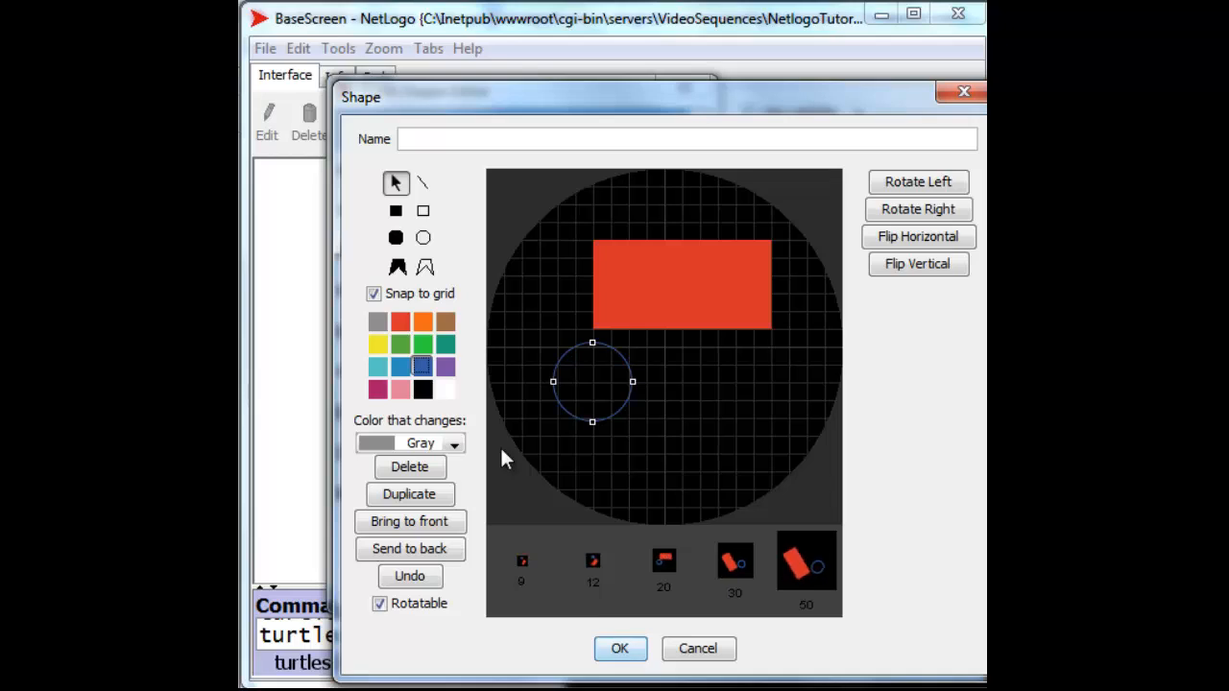
Step: Draw a filled blue irregular polygon beside the circle, with its upper tip overlapping the red rectangle
left_click(398, 269)
left_click(667, 383)
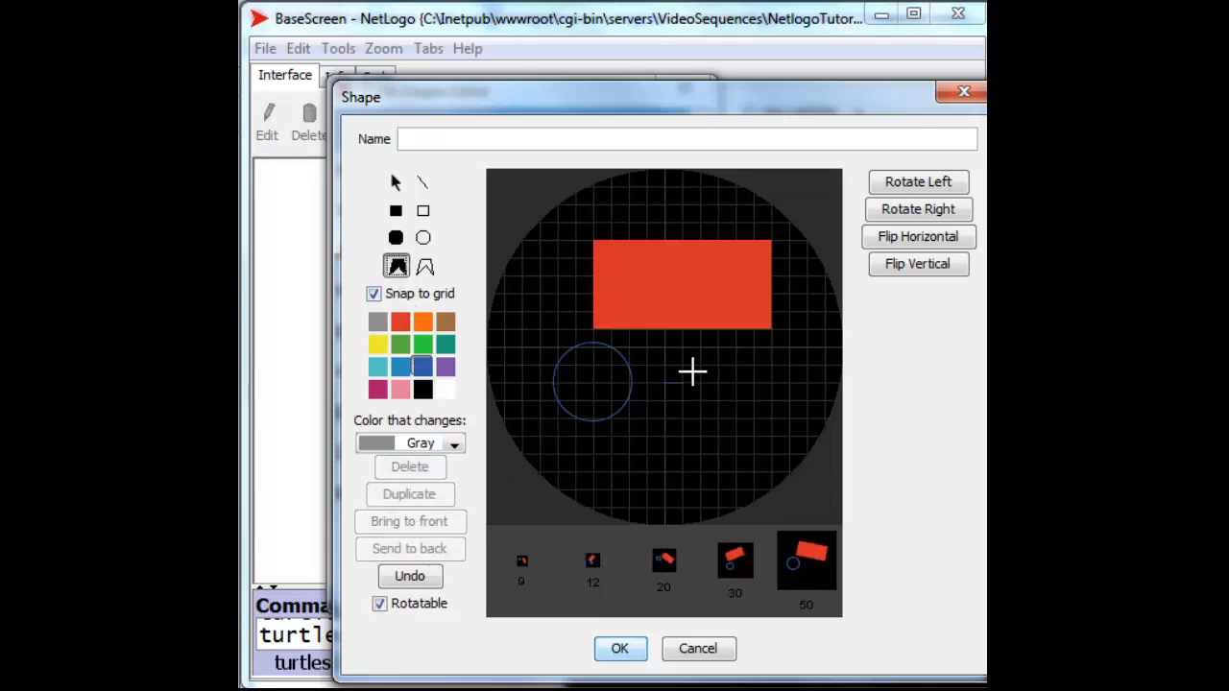
left_click(754, 365)
left_click(788, 419)
left_click(754, 454)
left_click(685, 471)
left_click(629, 451)
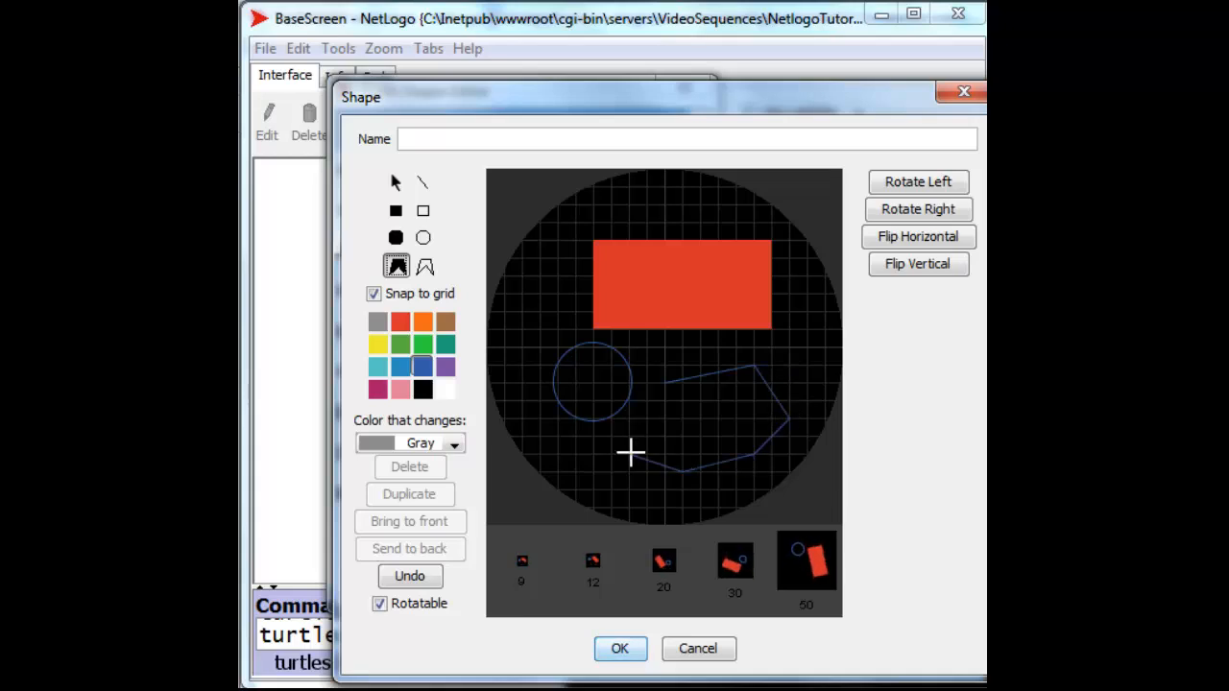
left_click(647, 437)
left_click(647, 328)
left_click(664, 294)
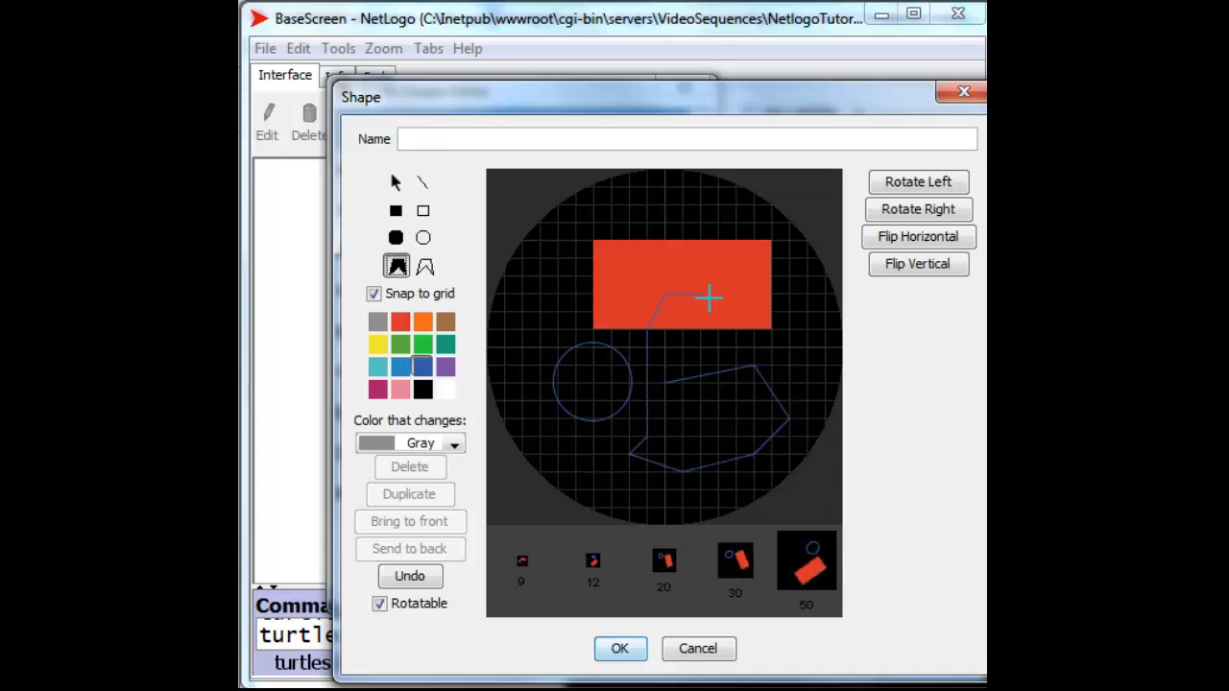
left_click(736, 311)
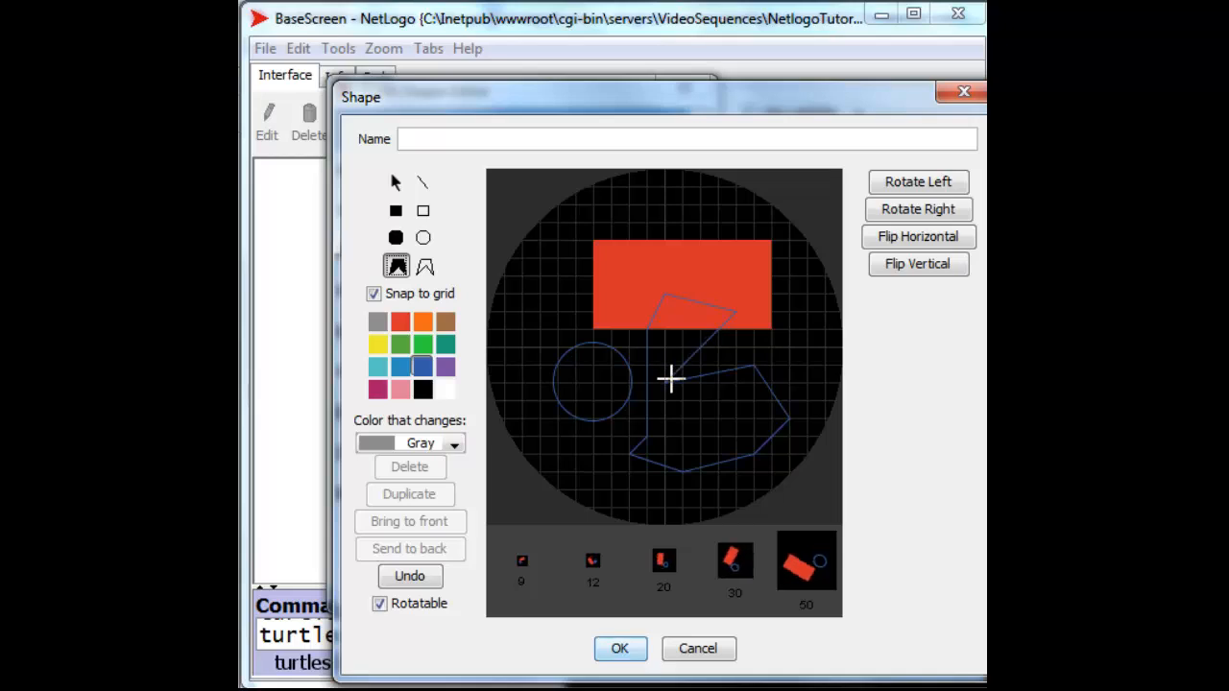
left_click(395, 183)
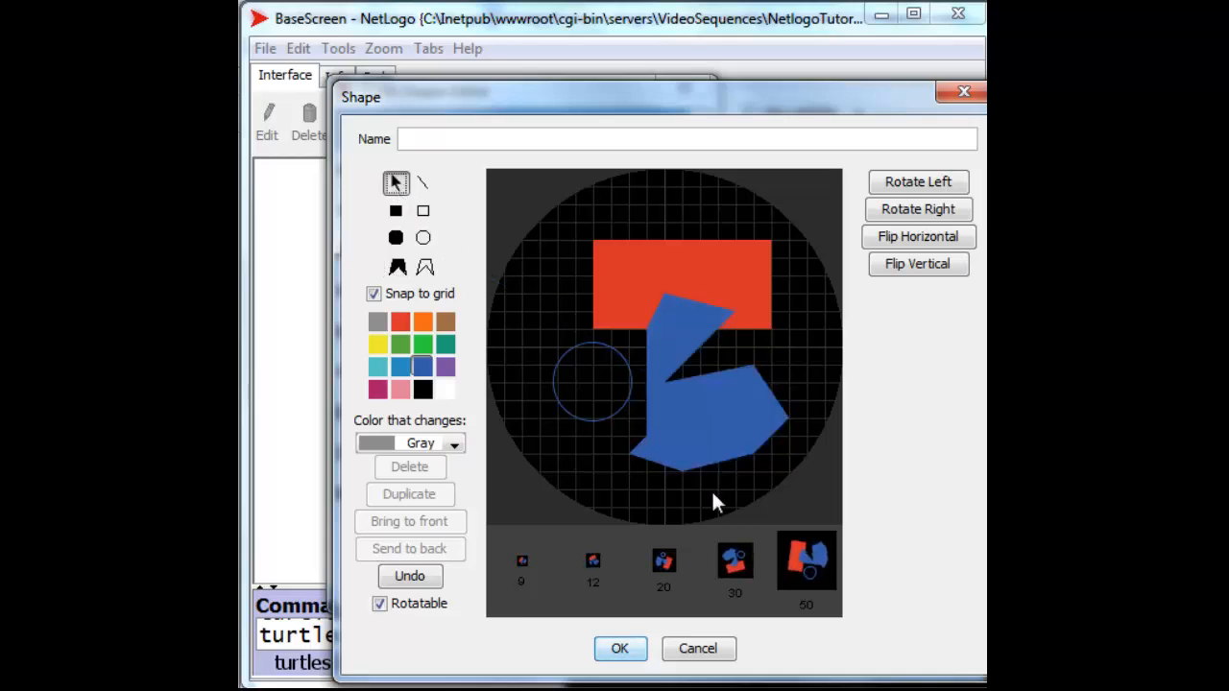
Step: Move the polygon up and to the right, nudge it higher with Snap to grid temporarily off, and recolor it turquoise
left_click(724, 425)
left_click_drag(724, 425, 711, 397)
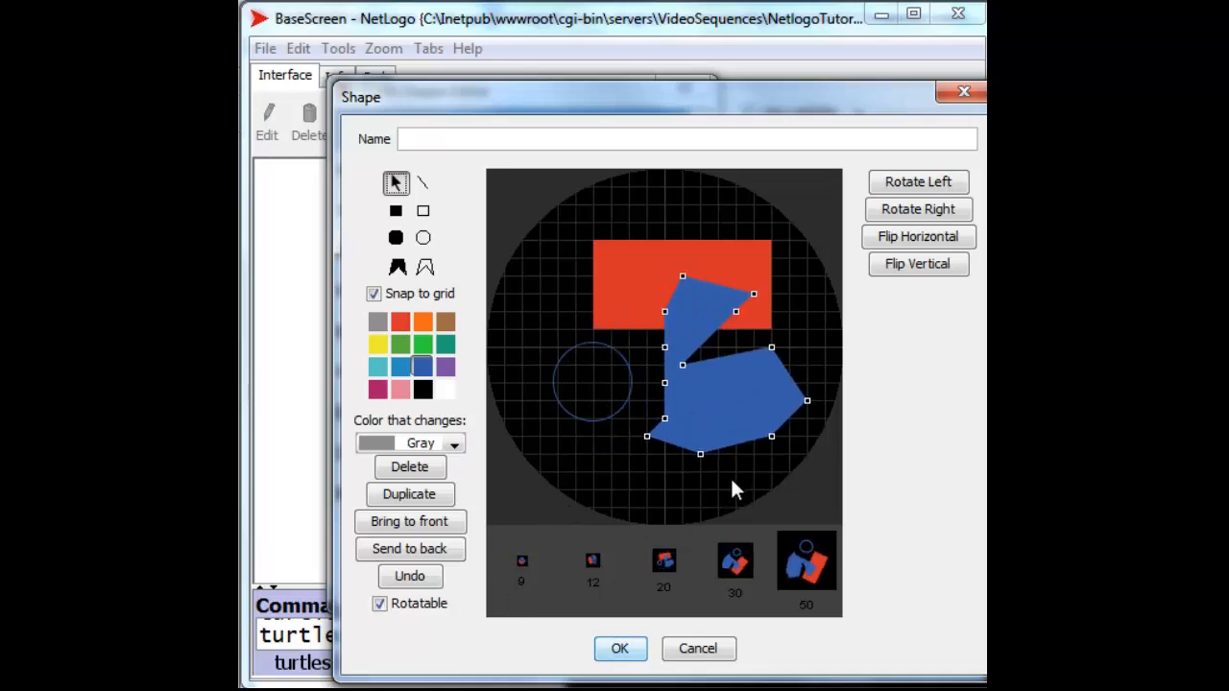
left_click(373, 293)
mouse_move(719, 396)
left_mouse_down()
mouse_move(646, 368)
mouse_move(645, 317)
mouse_move(724, 348)
mouse_move(718, 391)
left_mouse_up()
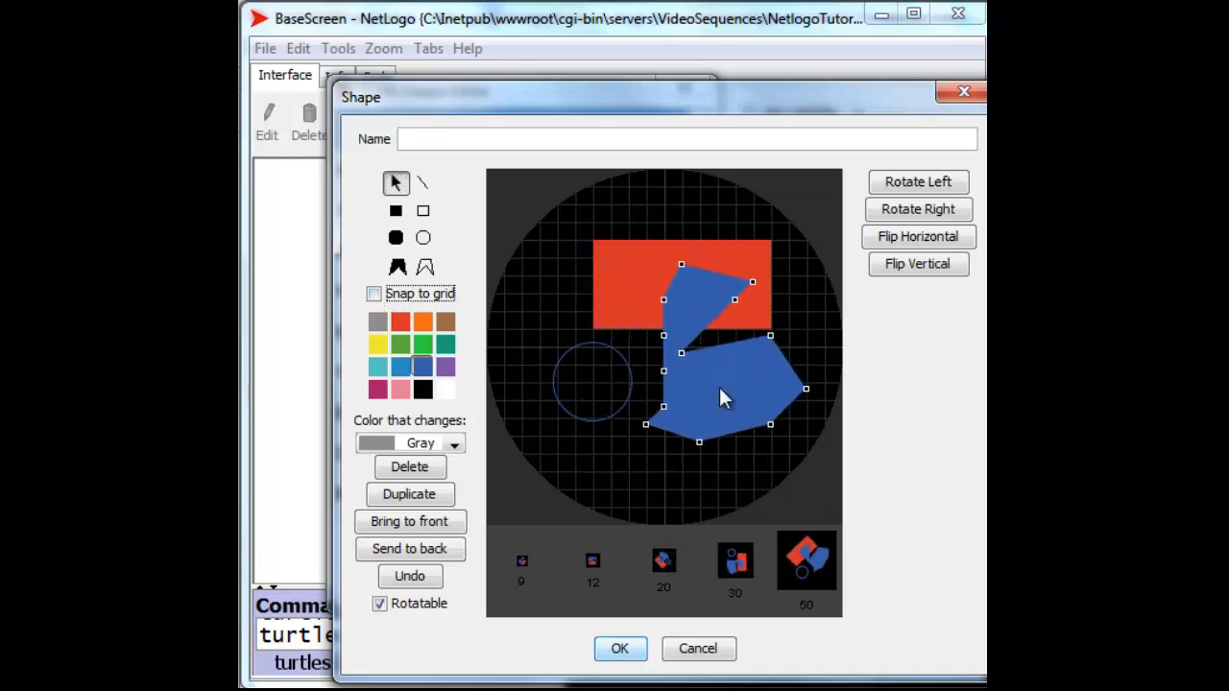
left_click(373, 293)
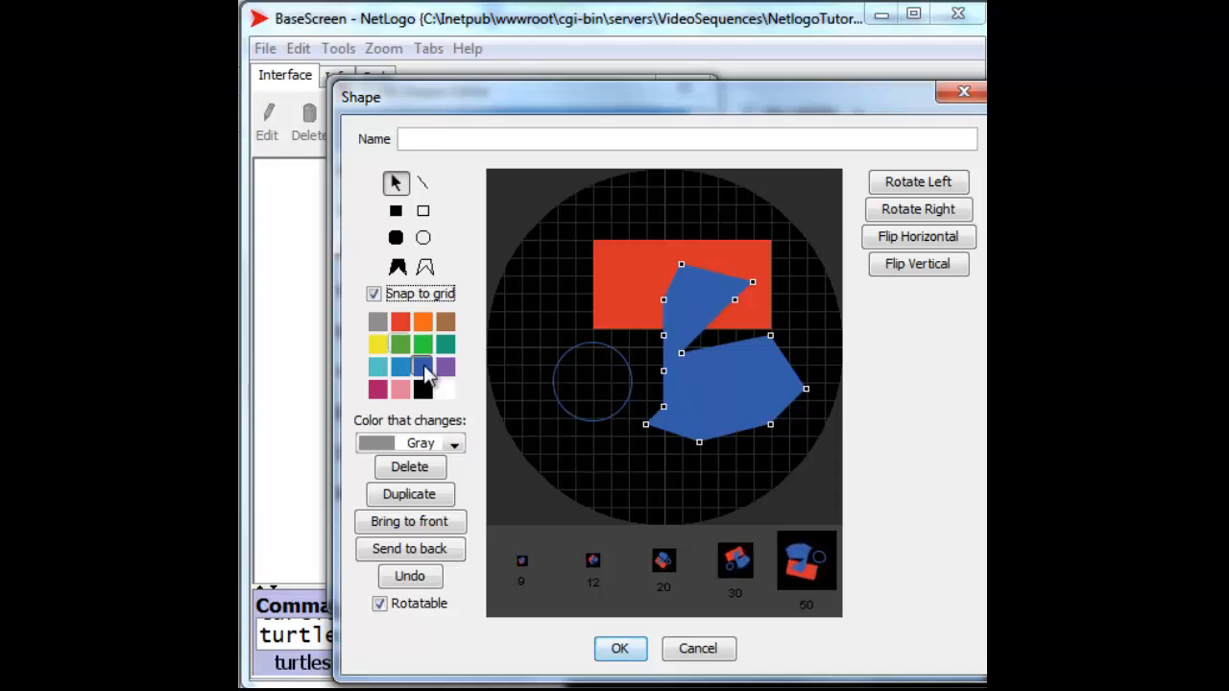
left_click(445, 344)
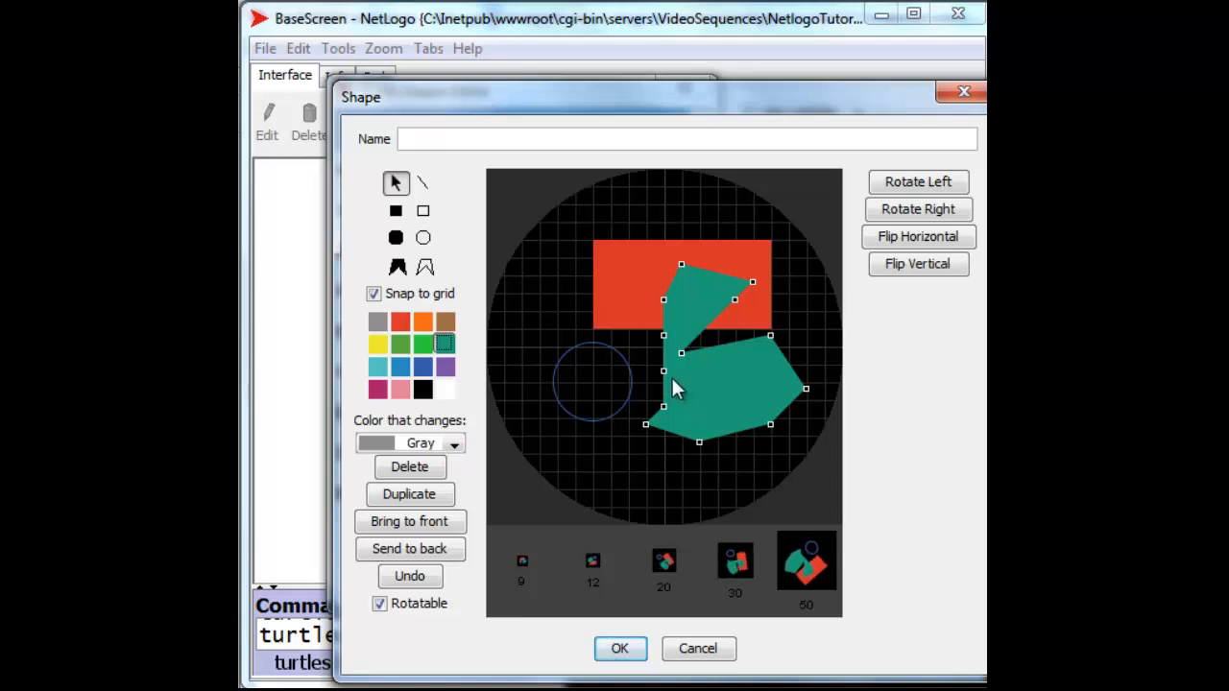
Step: Try Green, Lime and Turquoise in turn as the color that changes, and discard the new shape
left_click(455, 447)
left_click(455, 447)
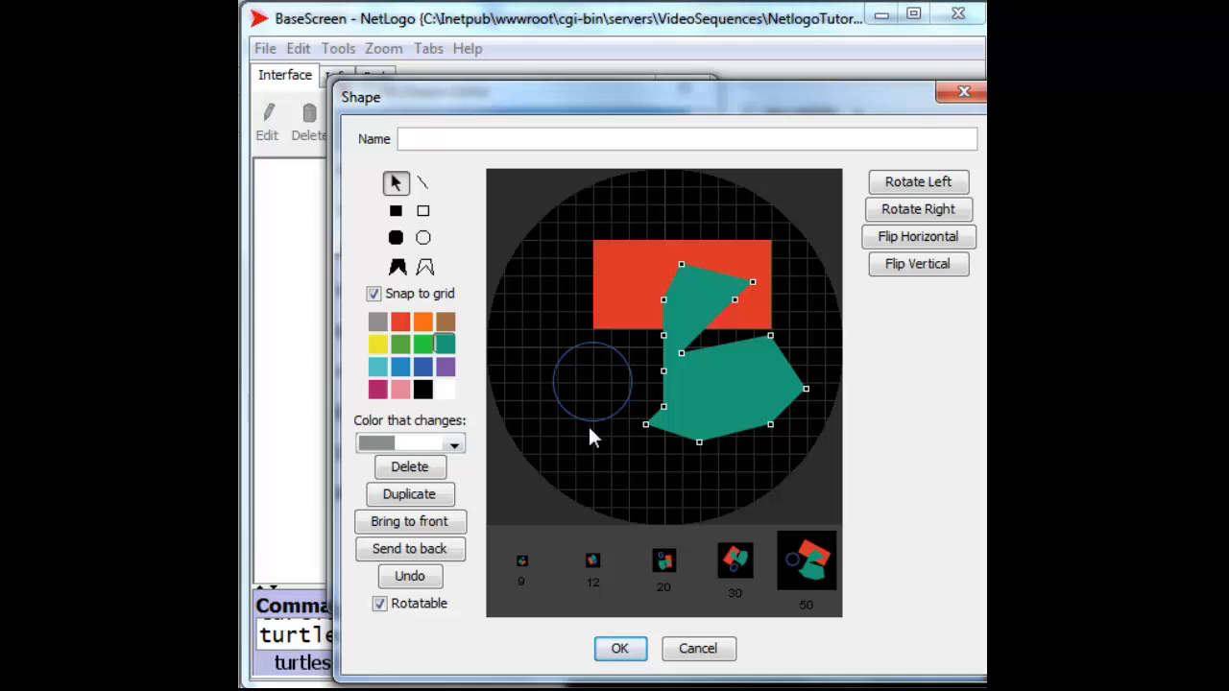
left_click(454, 449)
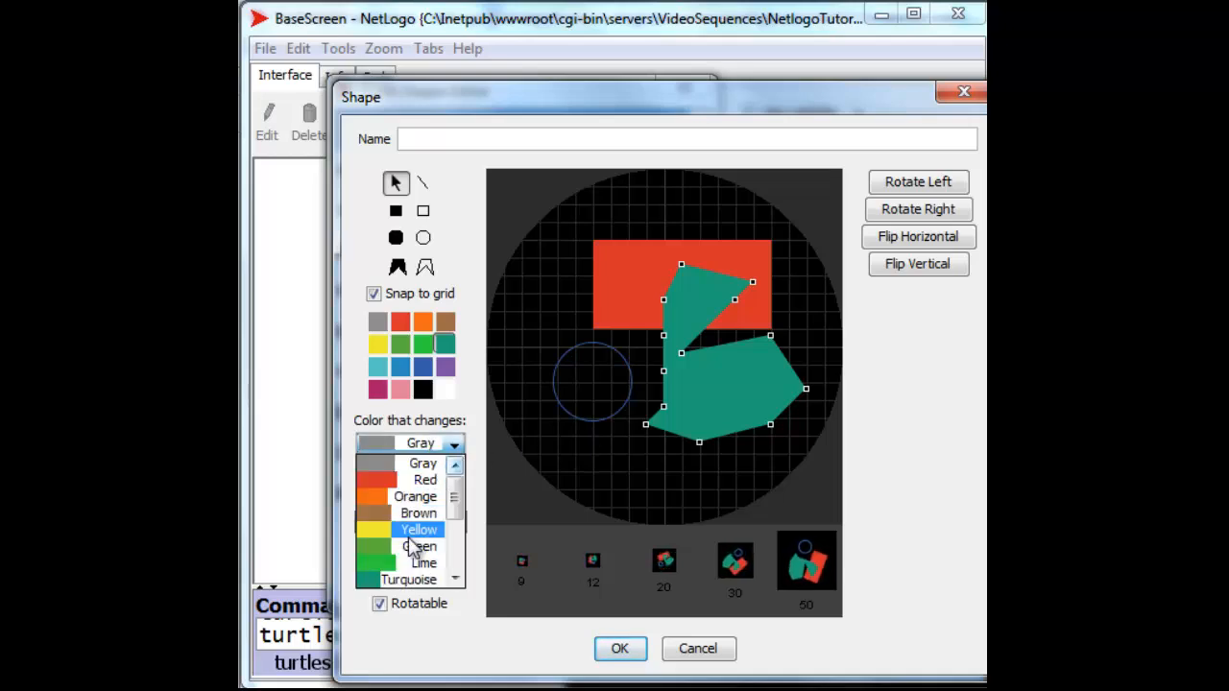
left_click(409, 547)
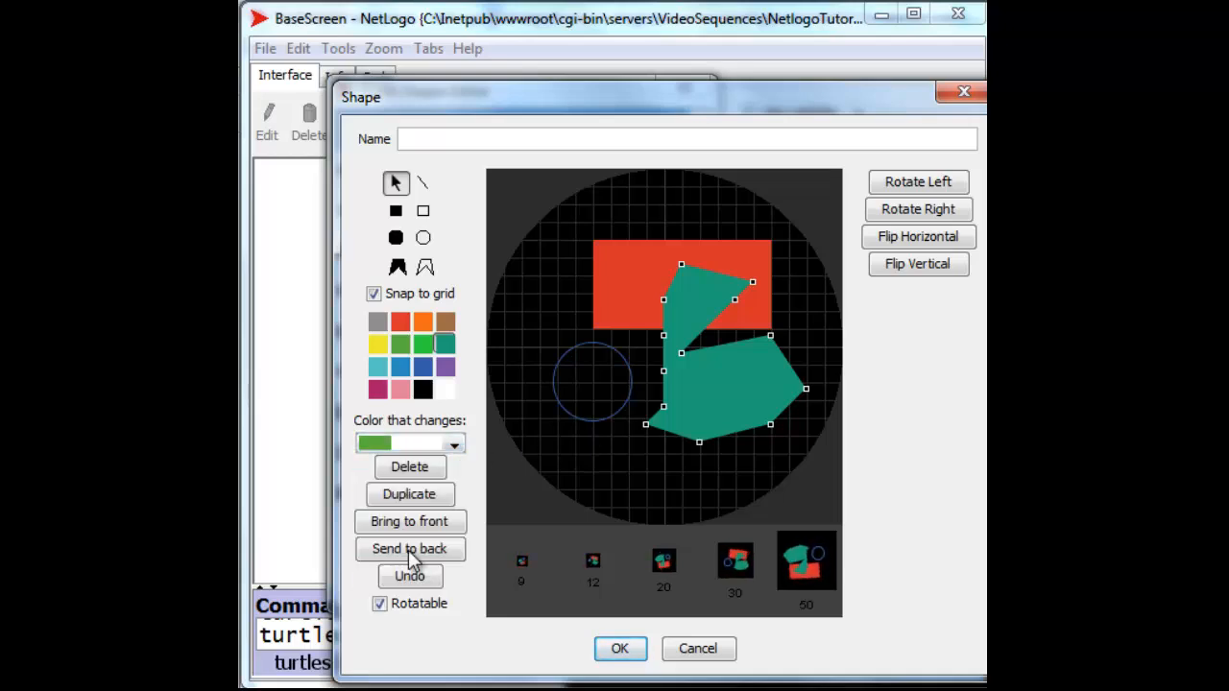
left_click(455, 445)
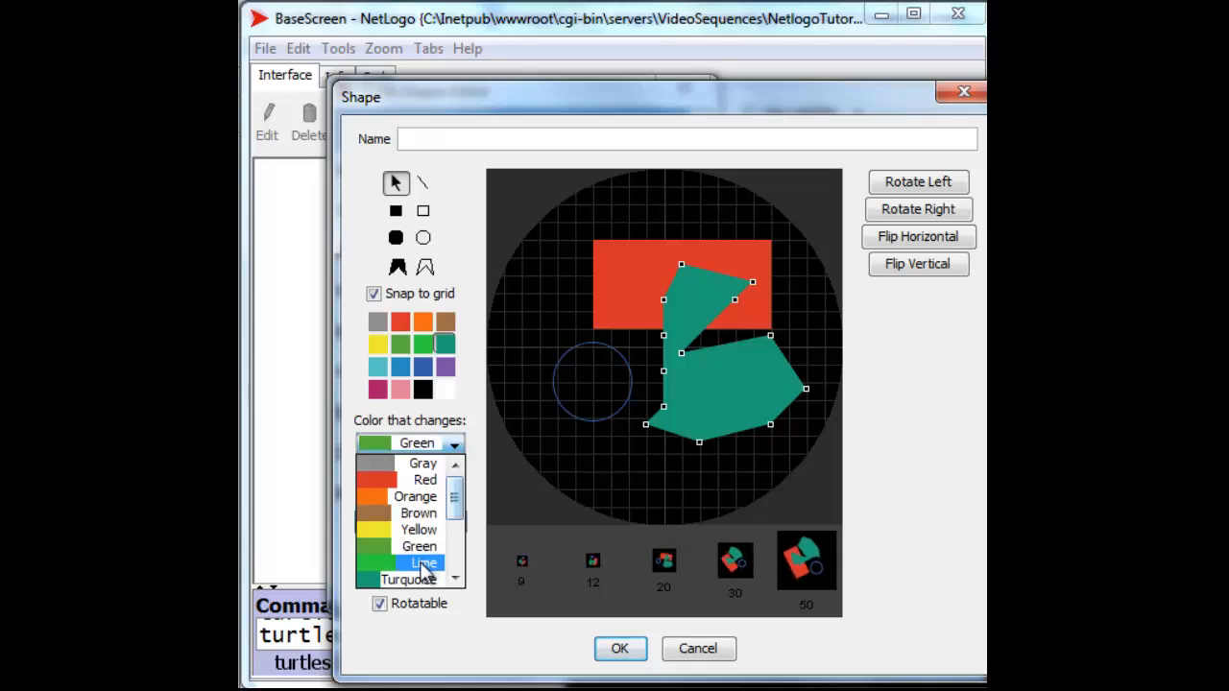
left_click(422, 562)
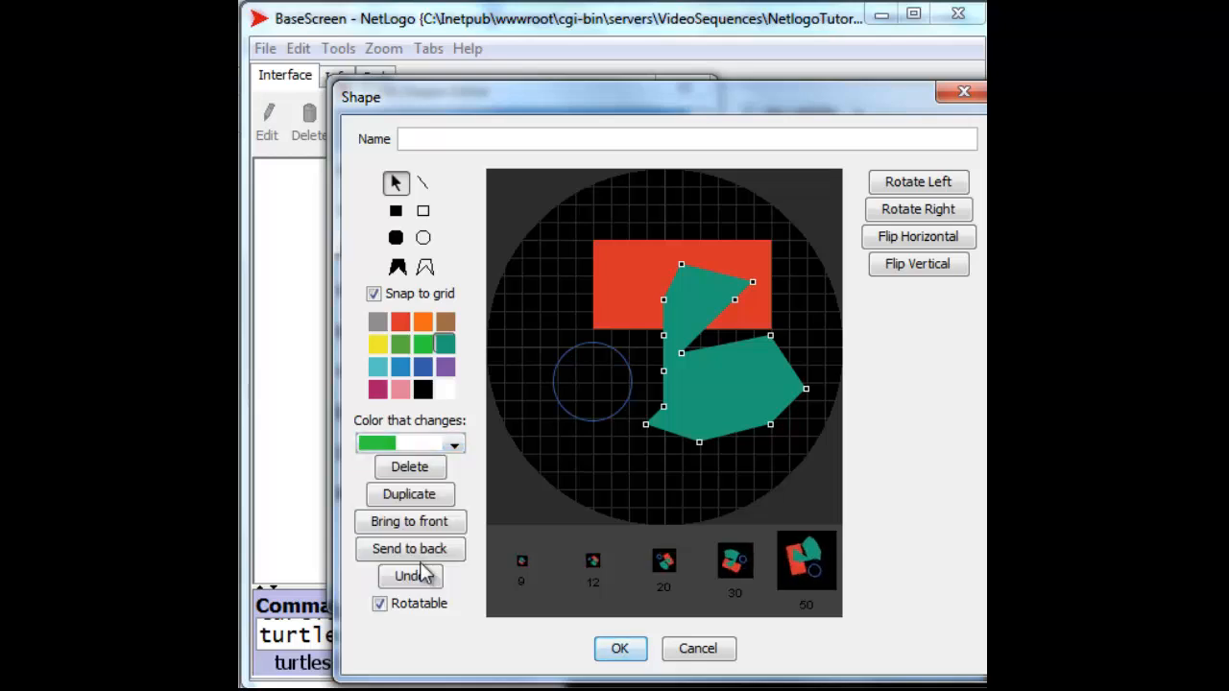
left_click(454, 445)
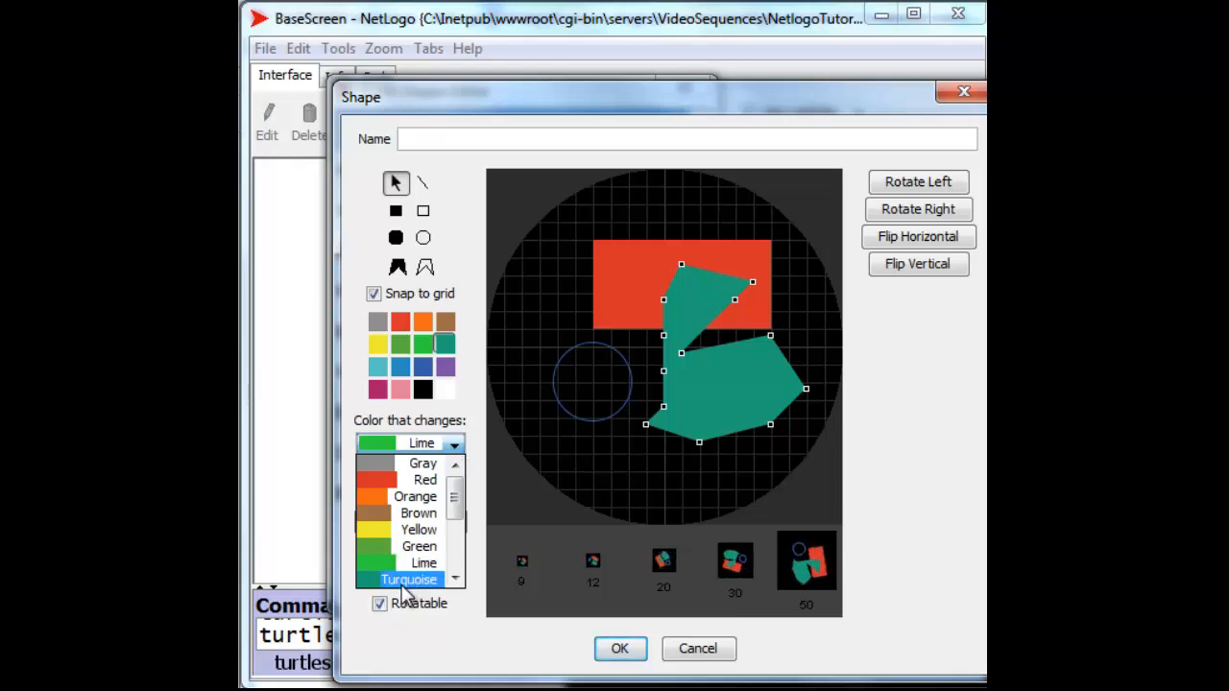
left_click(401, 580)
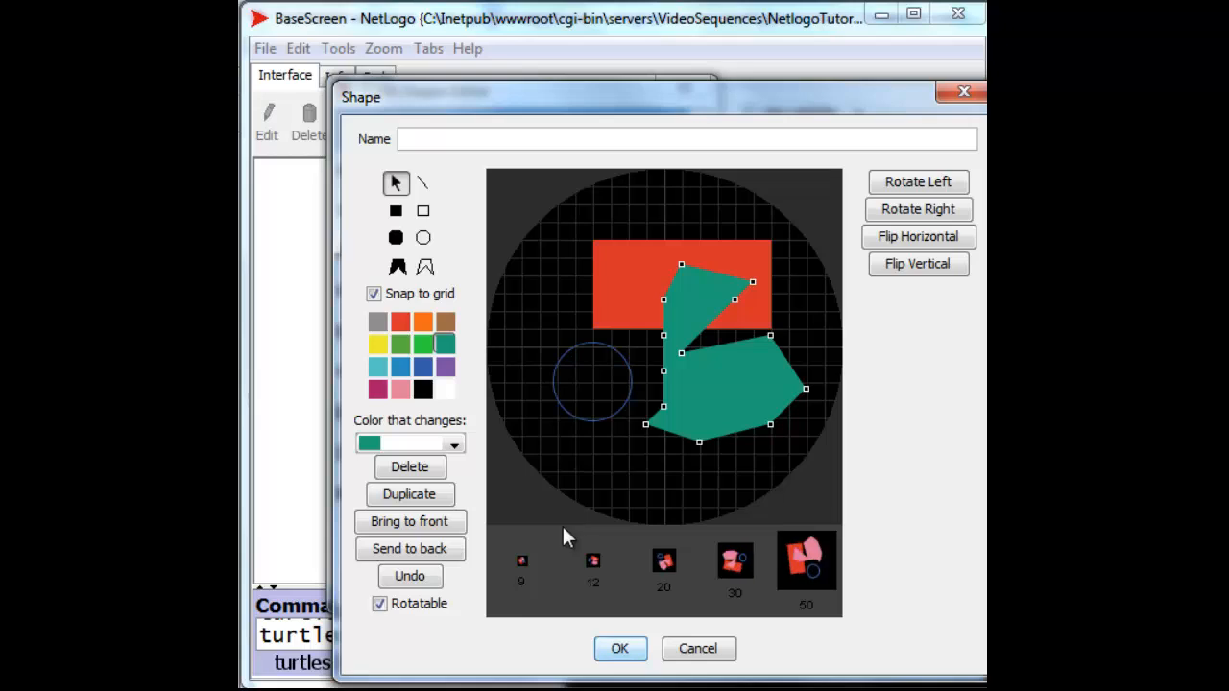
left_click(698, 649)
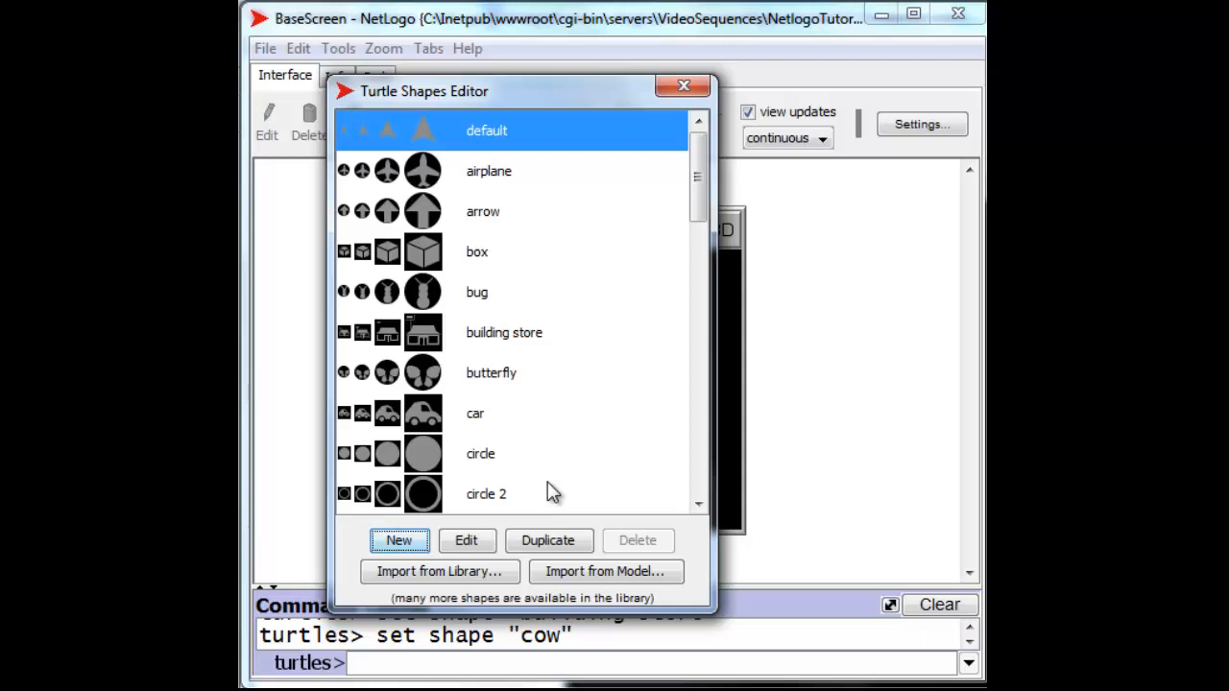
Step: Close the Turtle Shapes Editor and run the simple sequence of shapes animation in the Techniques-animation model
left_click(683, 87)
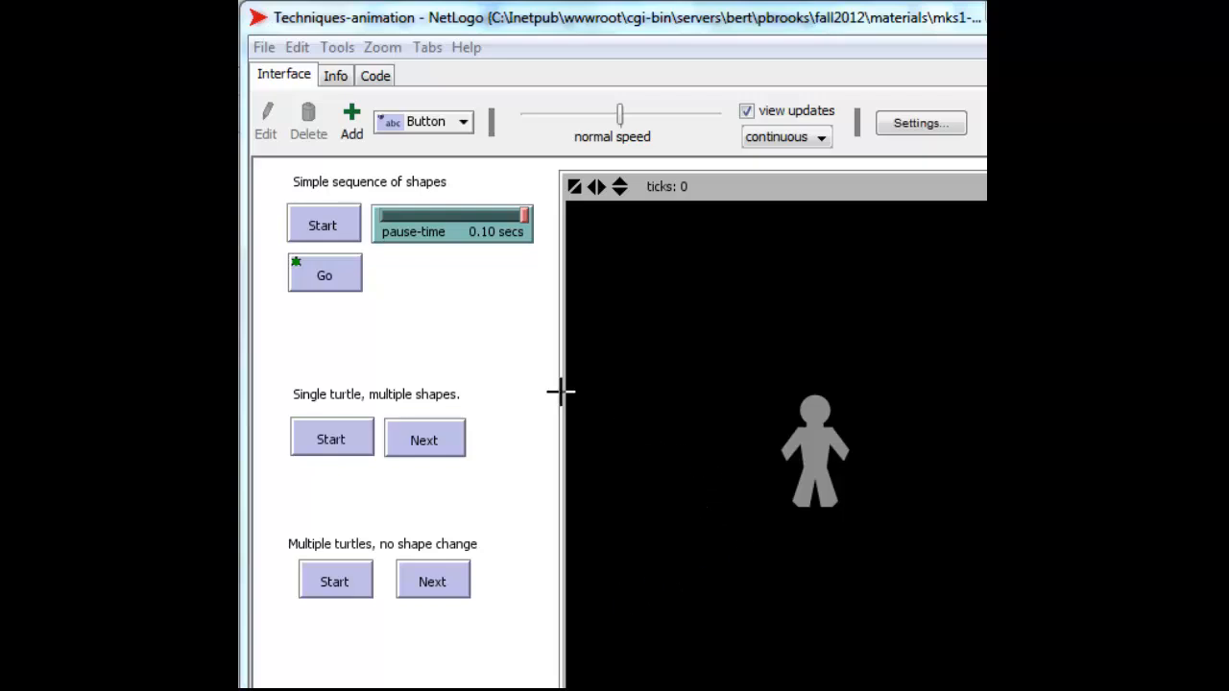
left_click(336, 278)
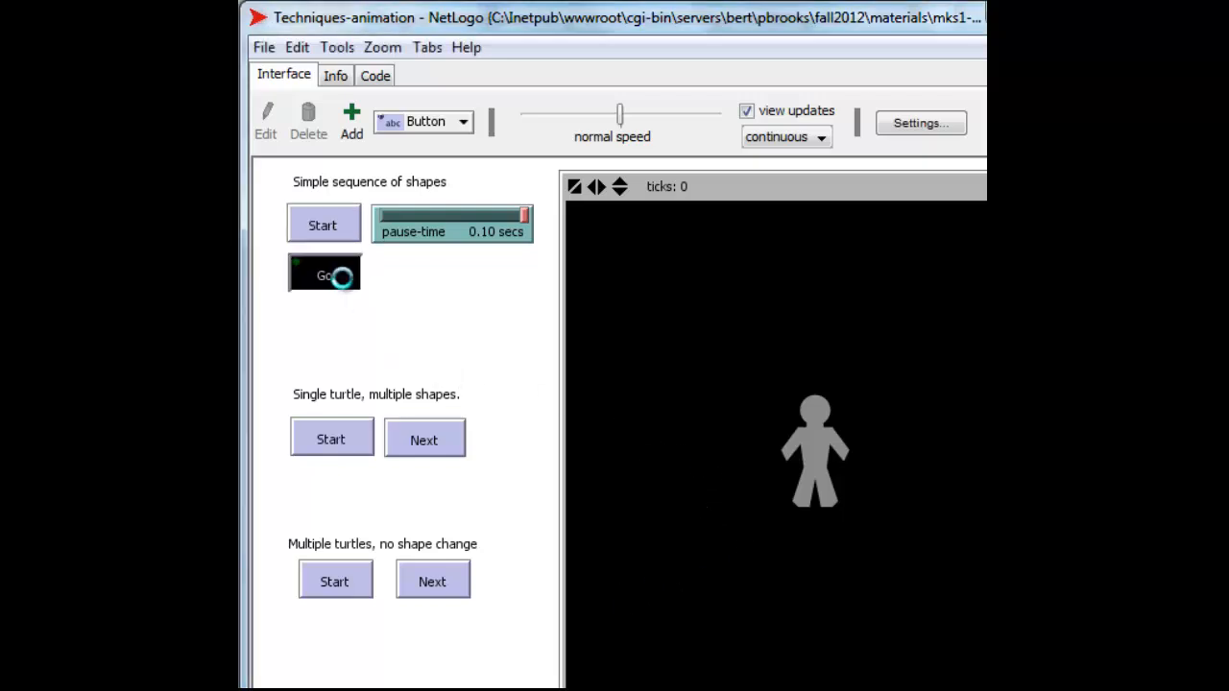
left_click(343, 290)
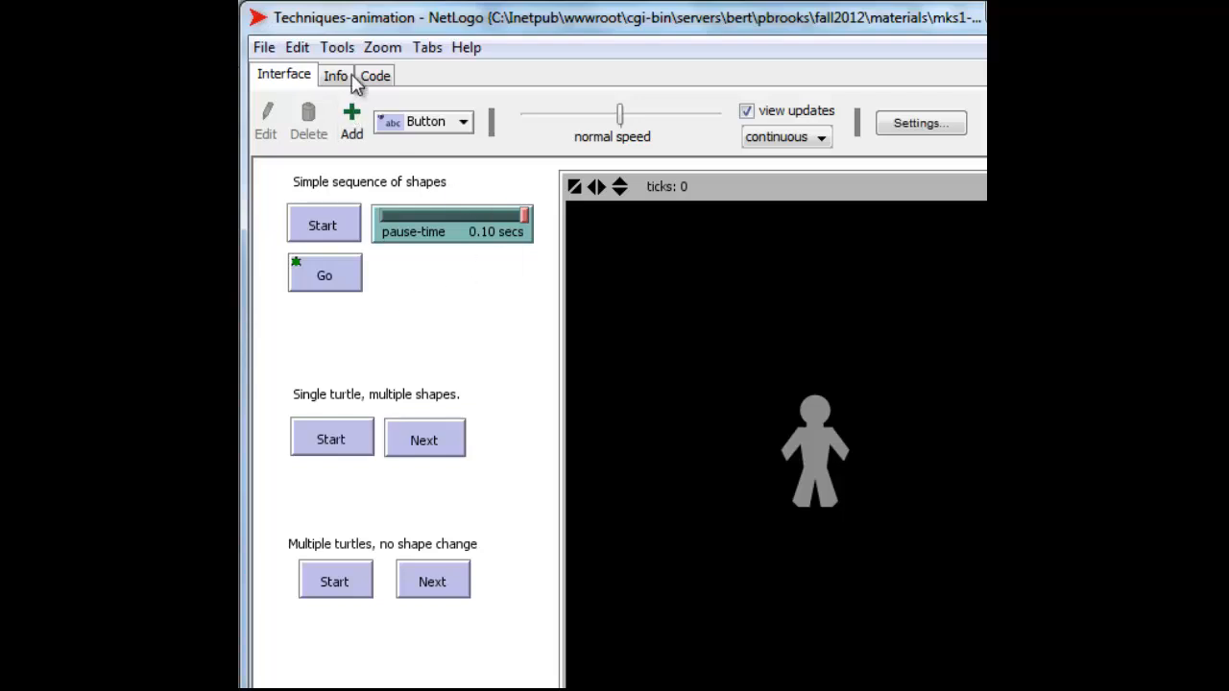
Step: Open the Turtle Shapes Editor and inspect the per-2 person shape's drawing among the numbered animation frames
left_click(337, 47)
left_click(397, 353)
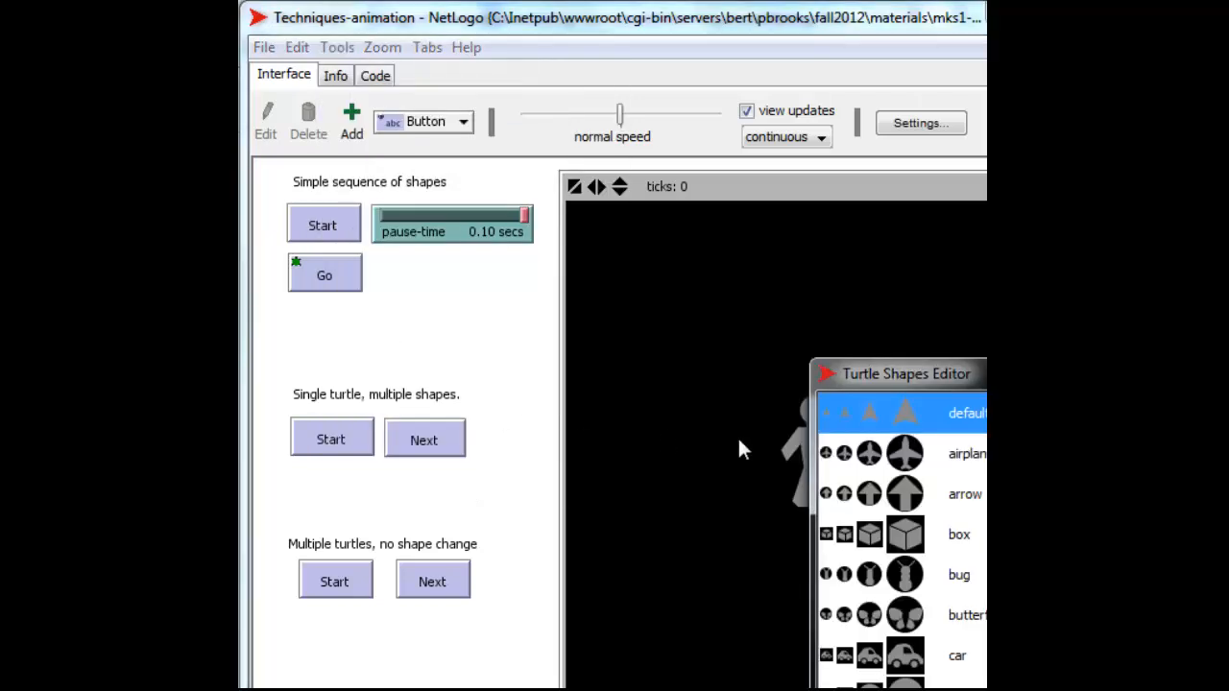
left_click_drag(898, 373, 491, 107)
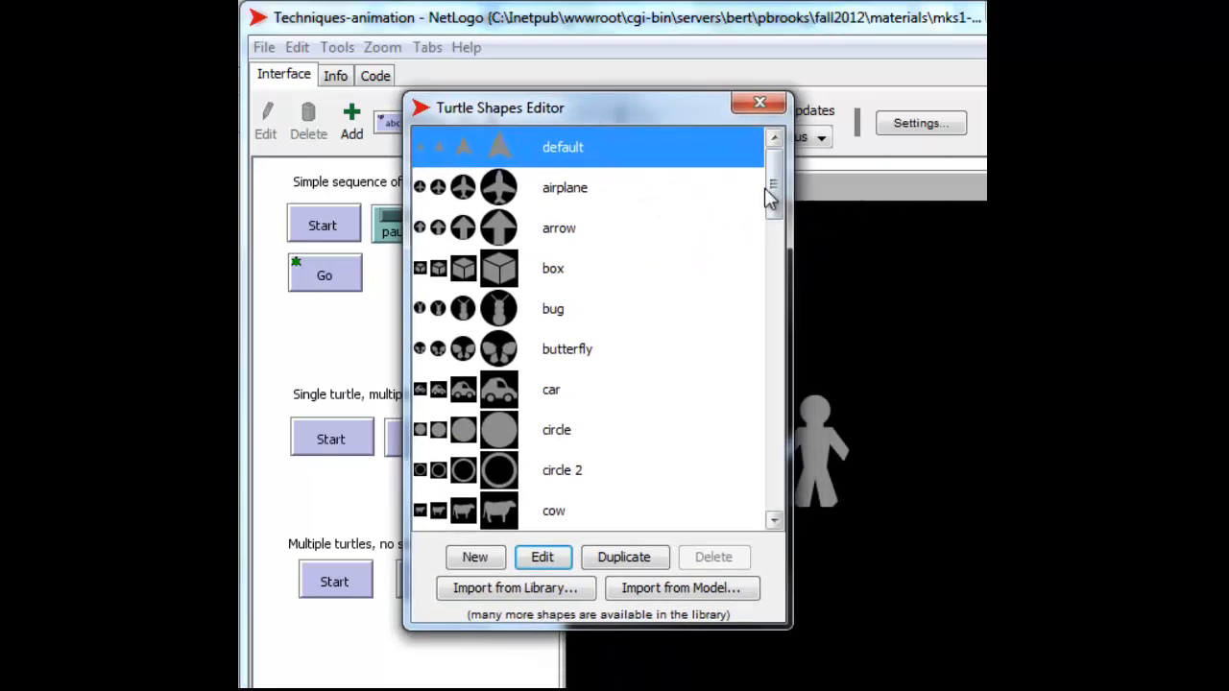
left_click_drag(774, 188, 771, 362)
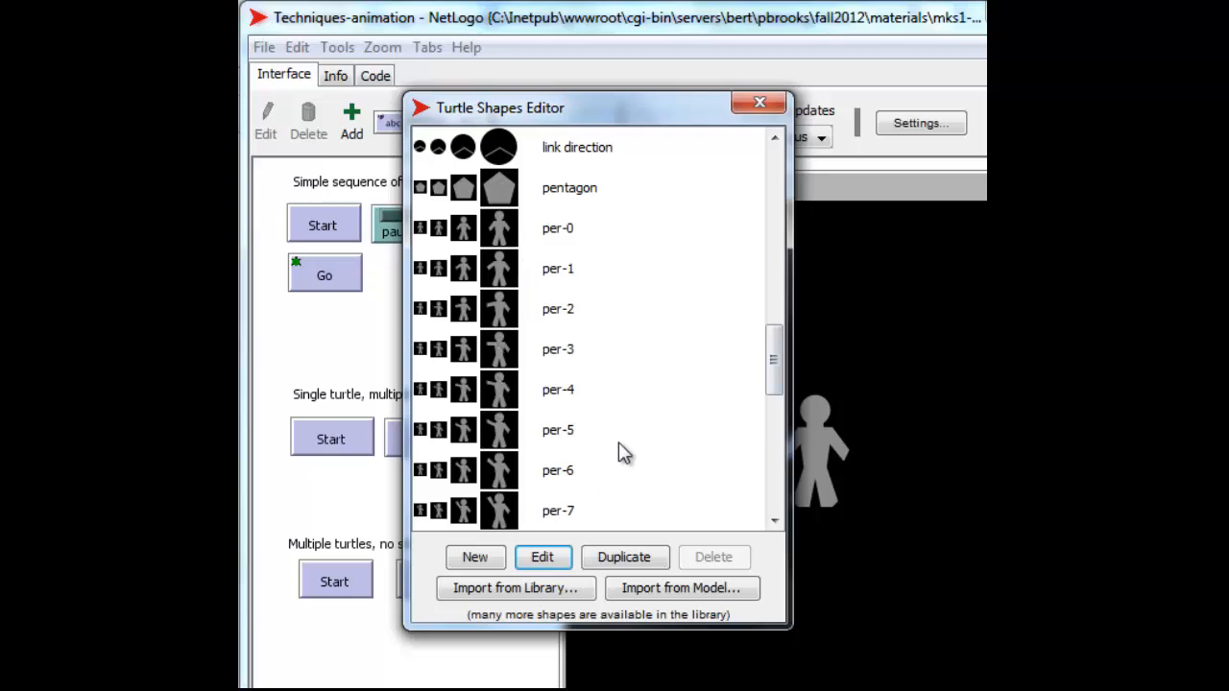
left_click(523, 317)
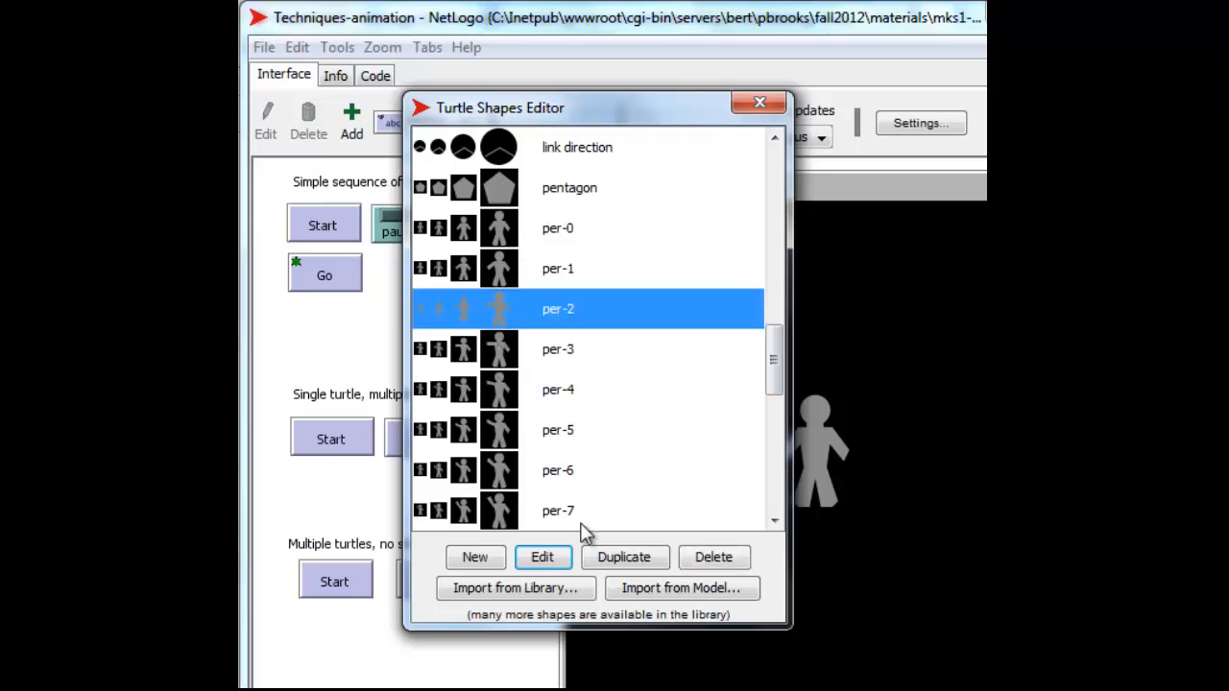
left_click(545, 555)
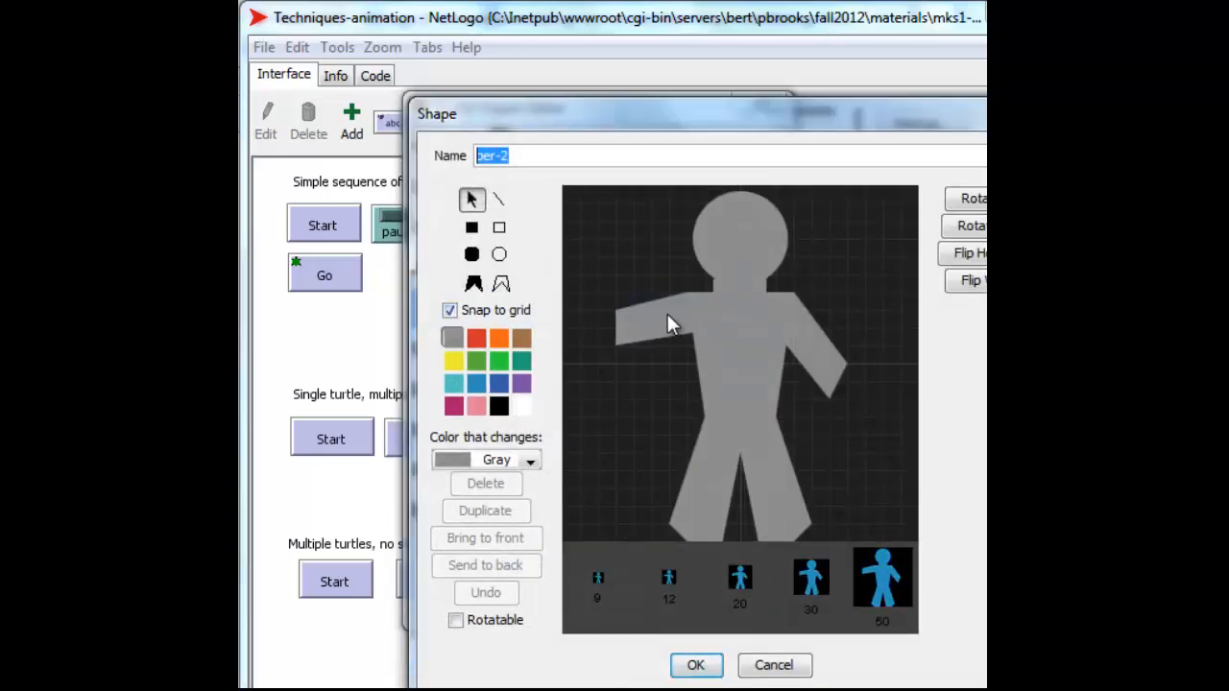
left_click(695, 664)
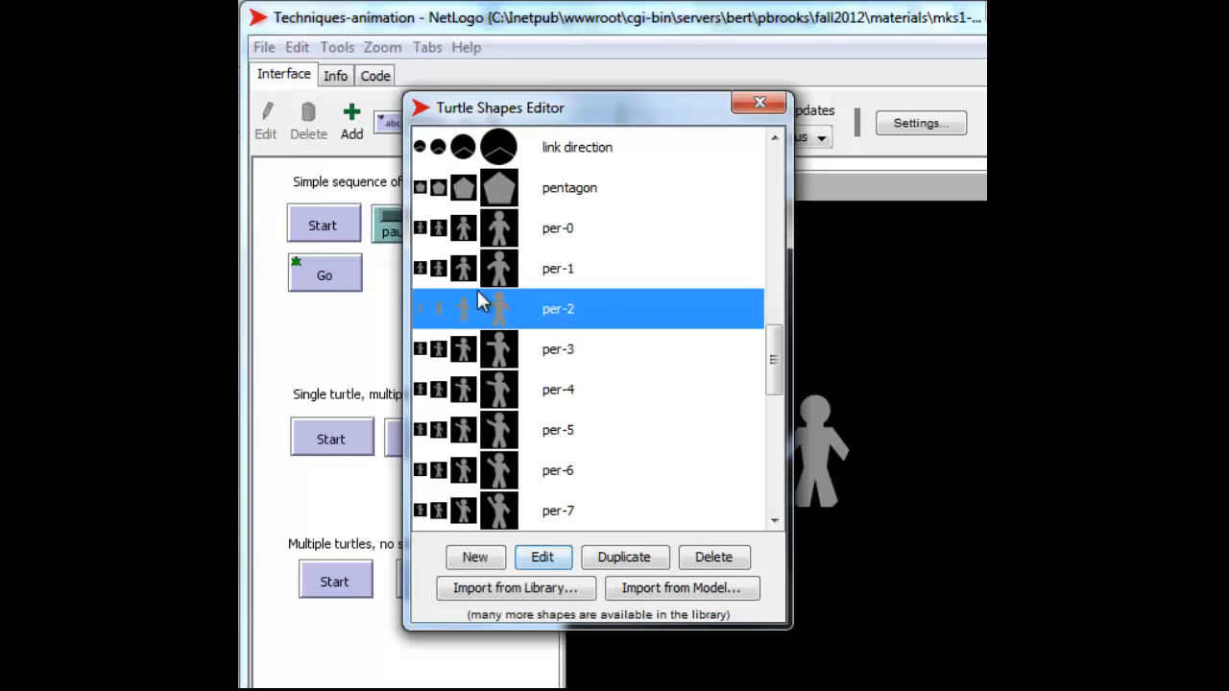
Step: Inspect the drawing of the per-0 person shape, then close the Turtle Shapes Editor
left_click(523, 240)
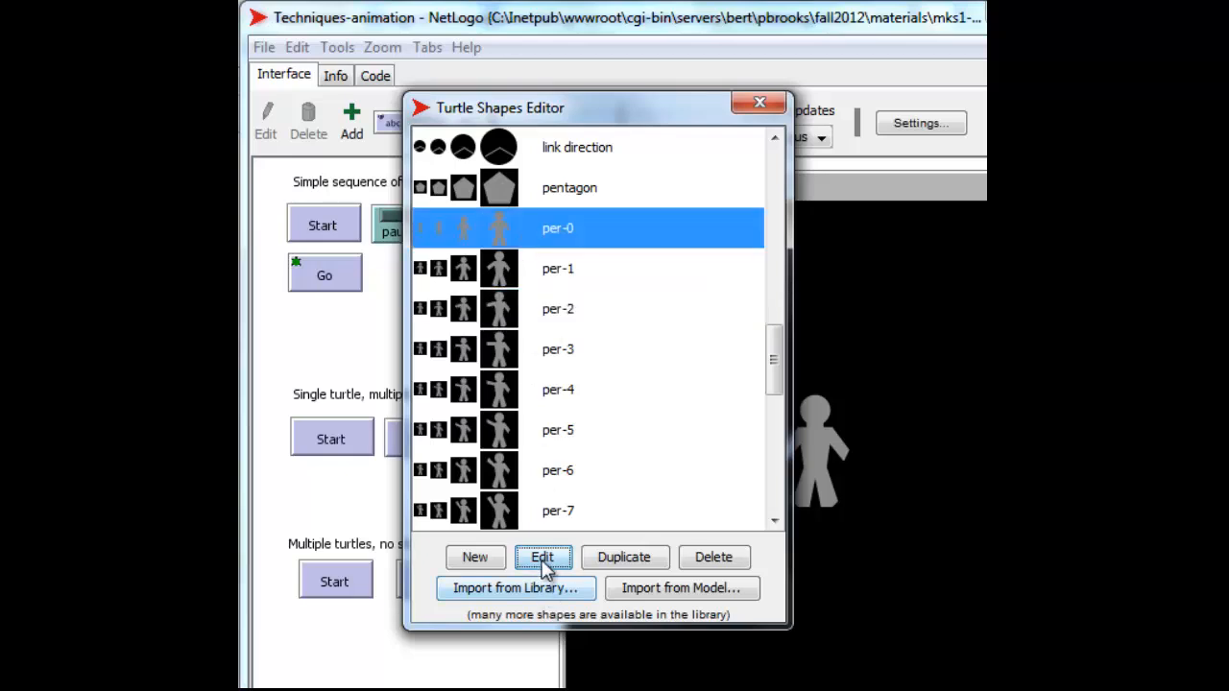
left_click(543, 559)
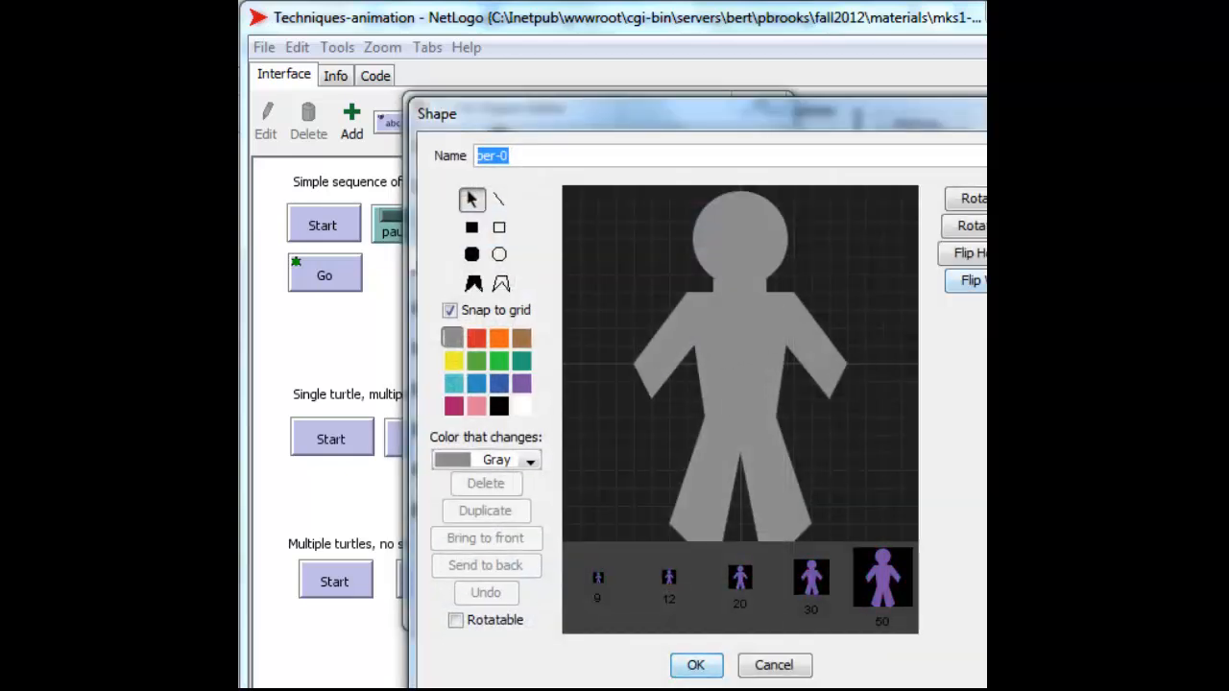
left_click(1039, 108)
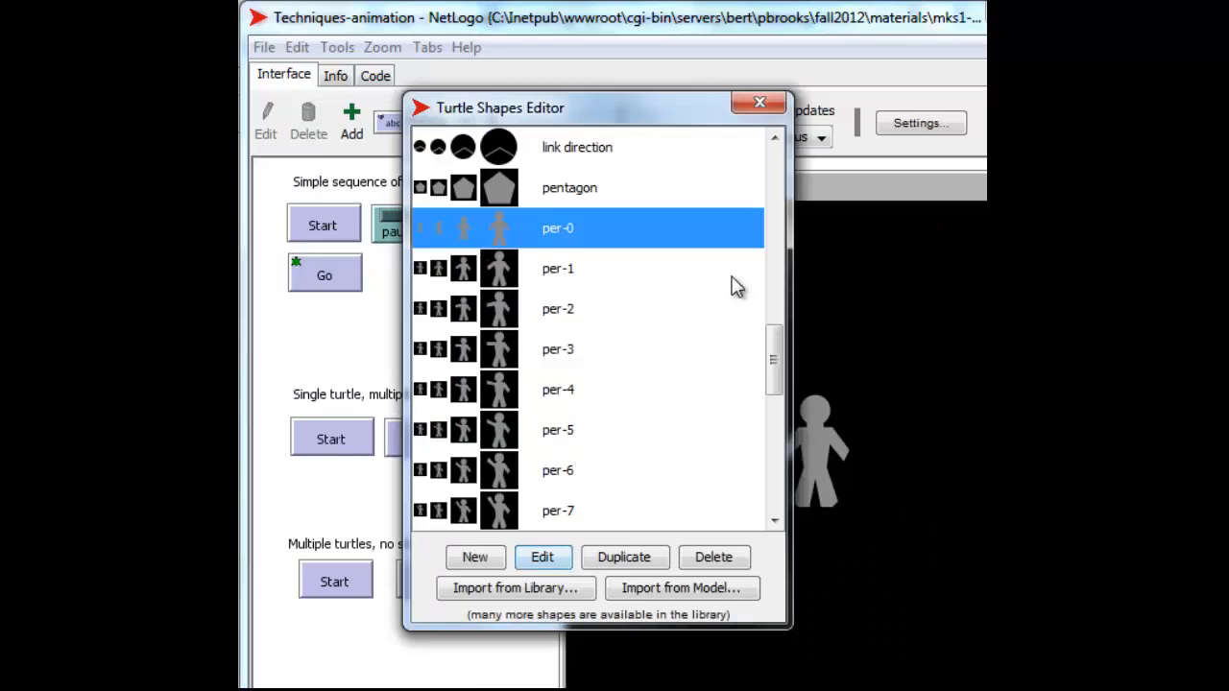
left_click(759, 102)
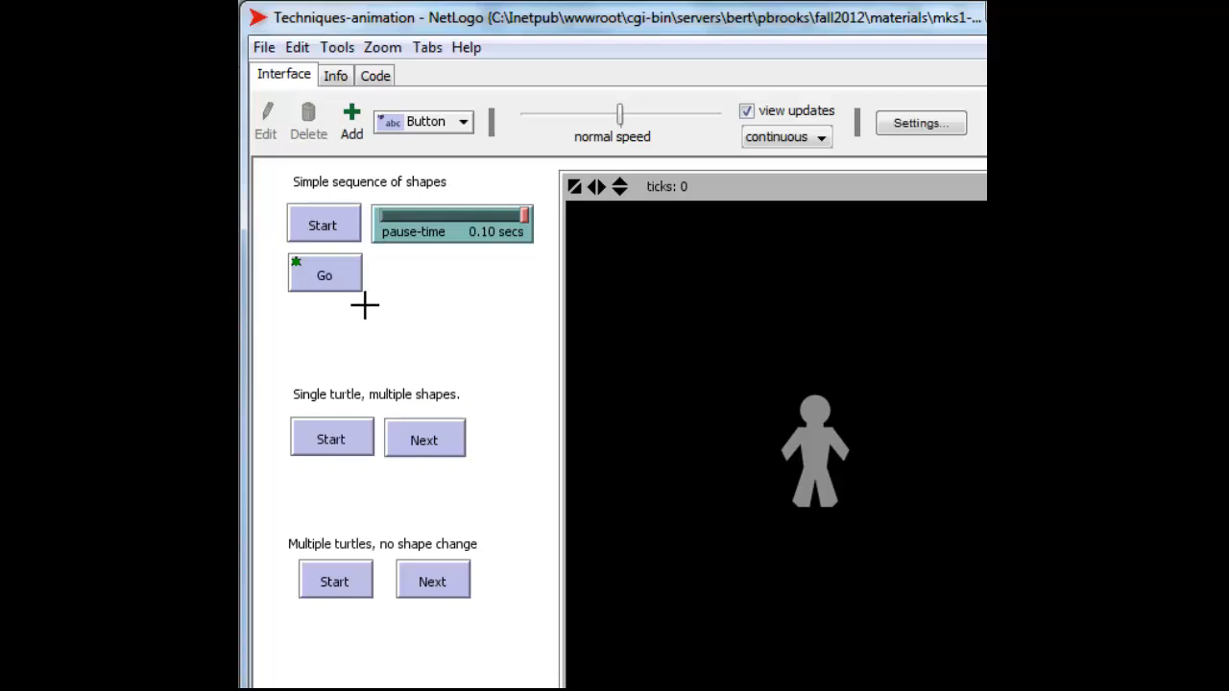
Step: Set the pause-time to 0.07 secs and run the simple sequence of shapes animation again
left_click_drag(519, 217, 474, 217)
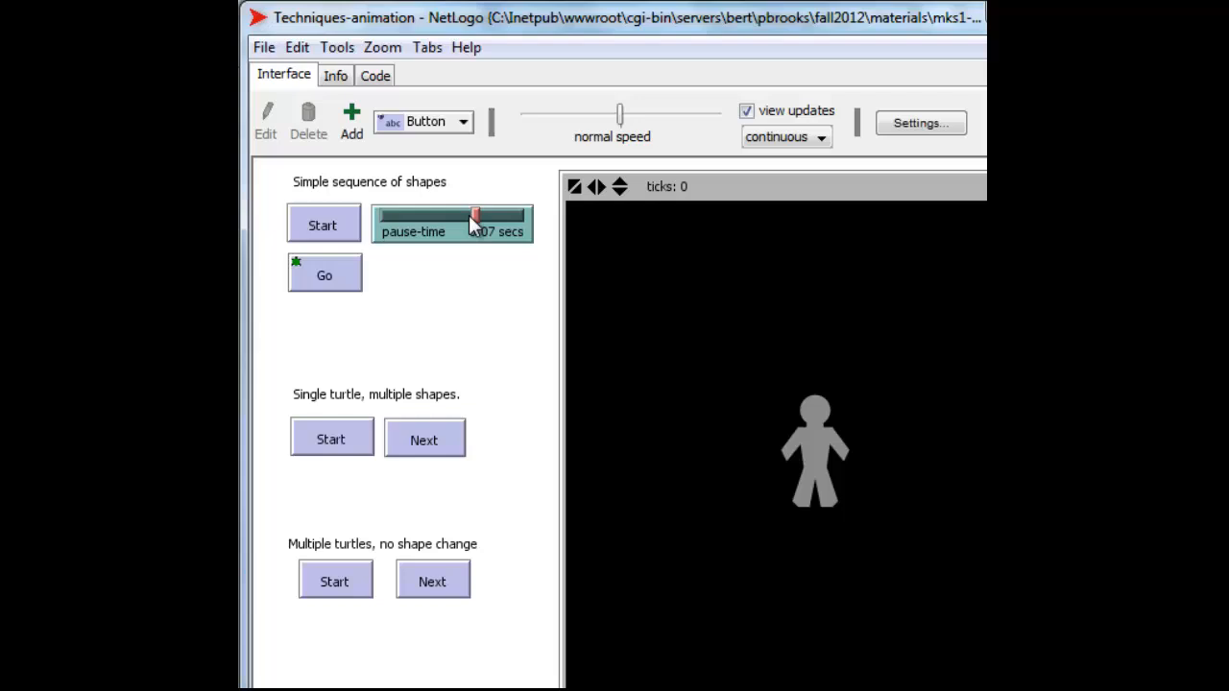
left_click(341, 277)
Step: Look through the per-numbered person shapes in the Turtle Shapes Editor and close it
left_click(341, 50)
left_click(405, 348)
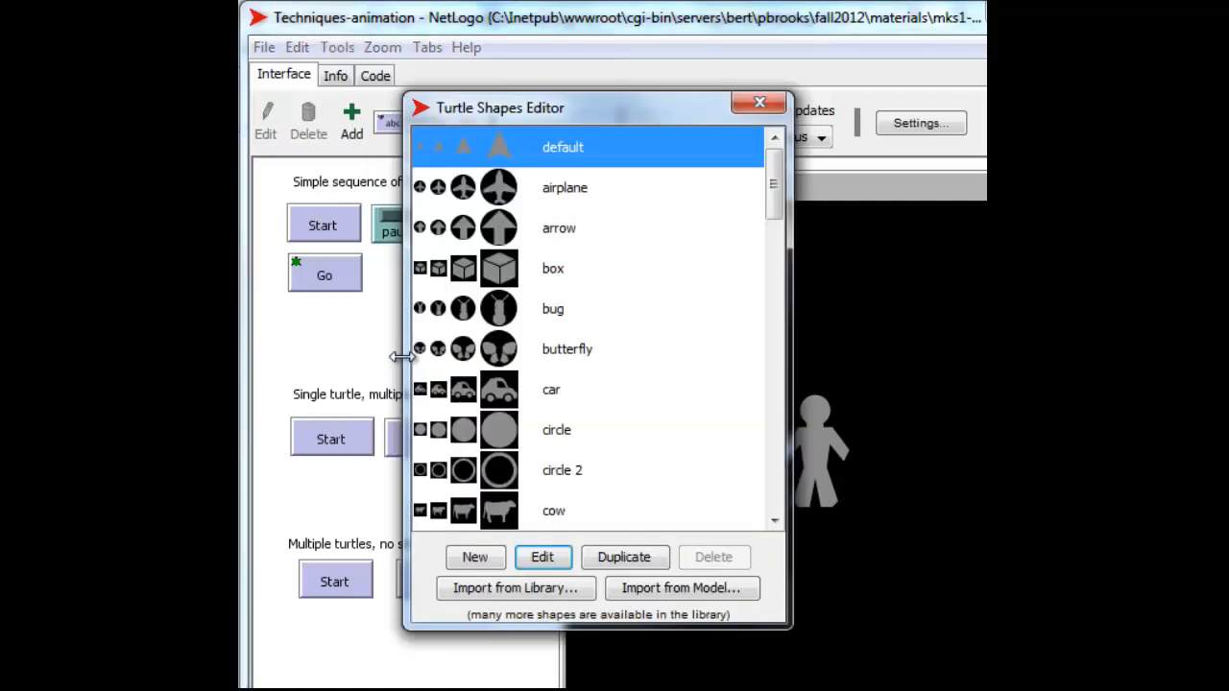
left_click_drag(773, 207, 768, 360)
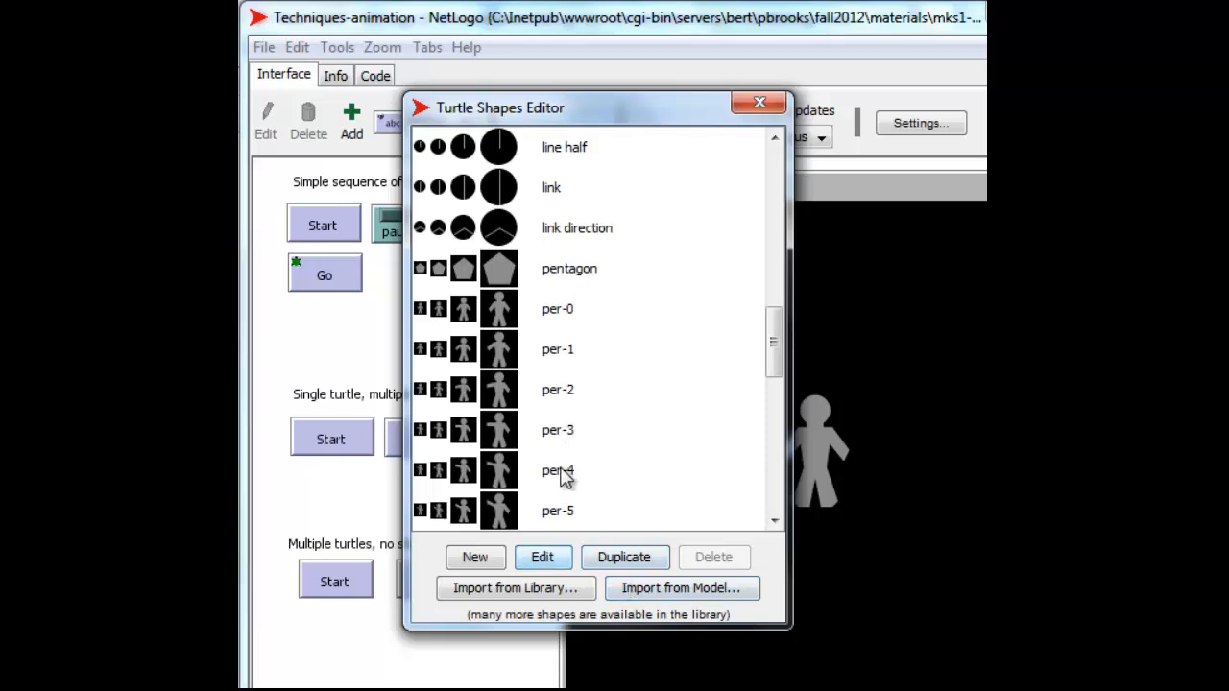
left_click(758, 102)
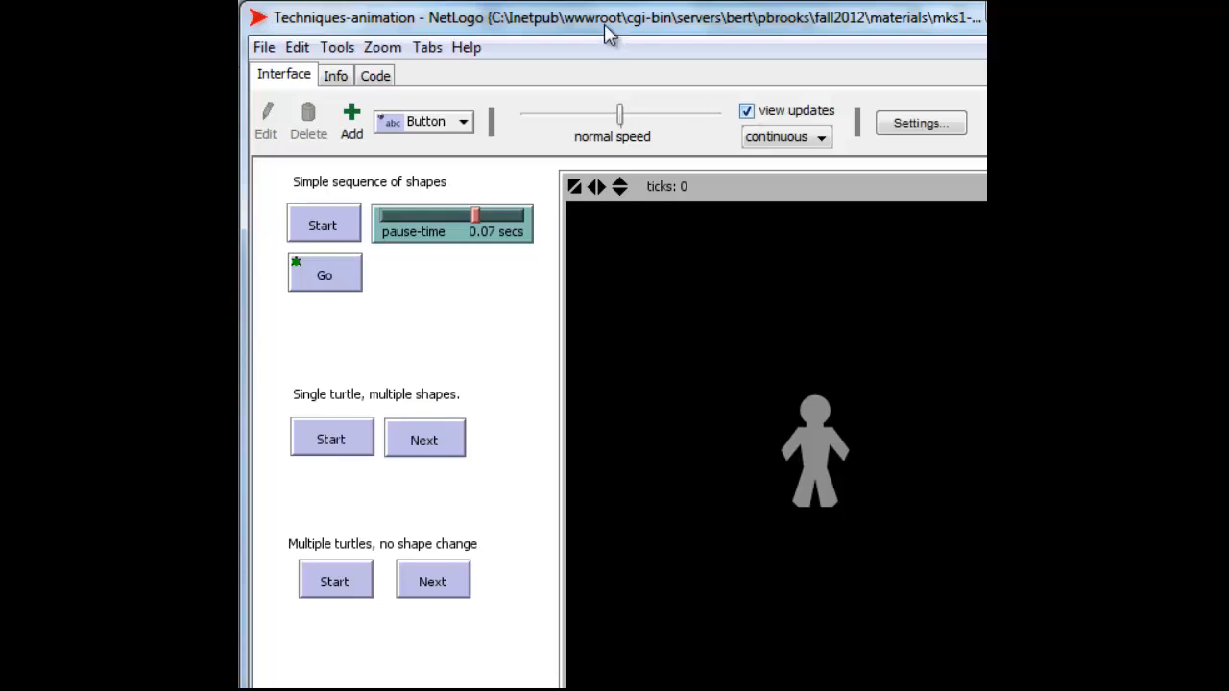
Step: Reopen the Turtle Shapes Editor to review its option for importing shapes from another model, and close it
left_click(336, 47)
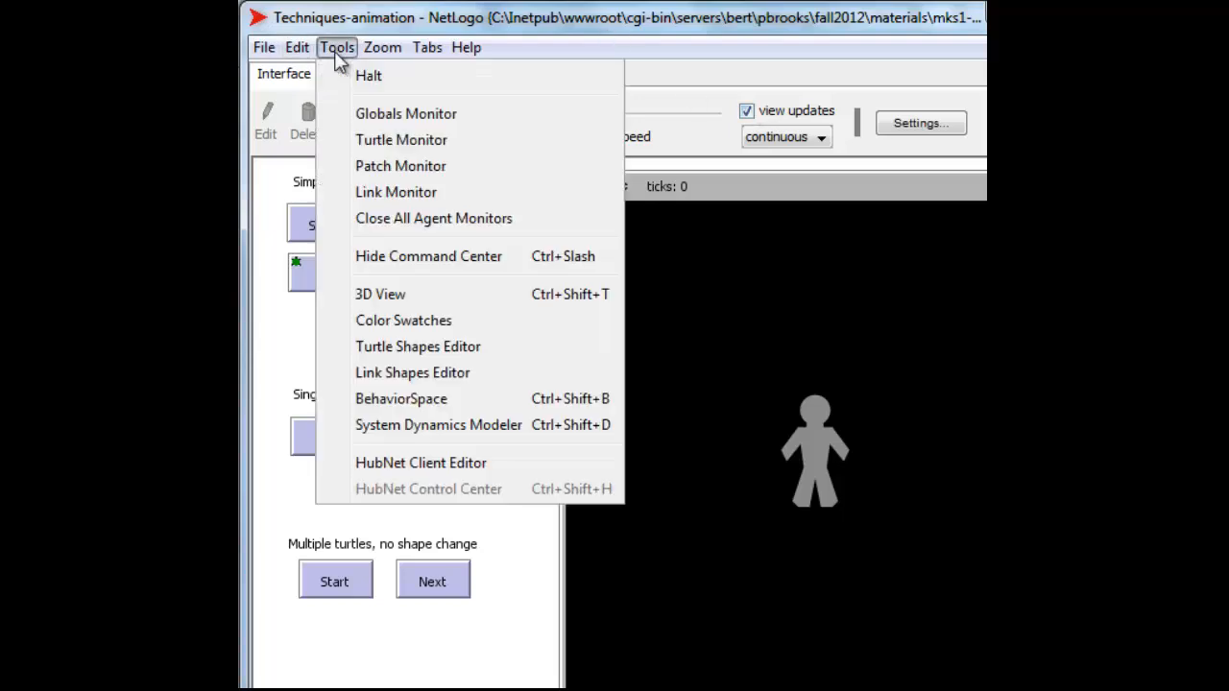
left_click(420, 351)
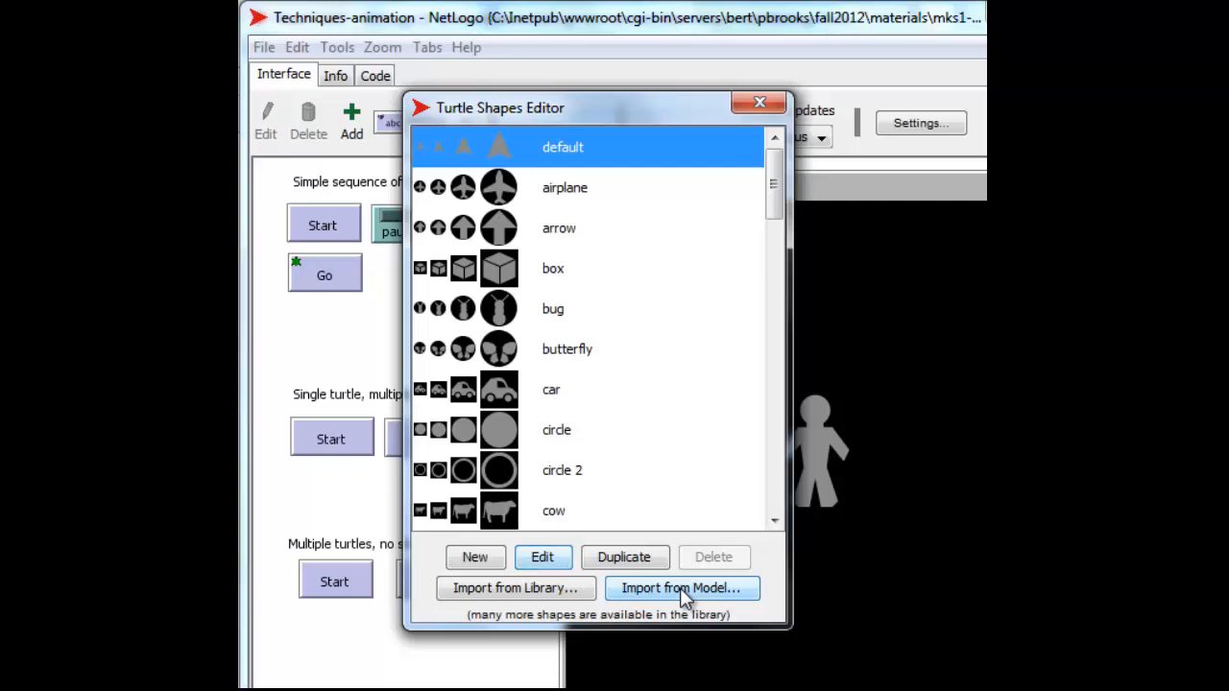
left_click(758, 106)
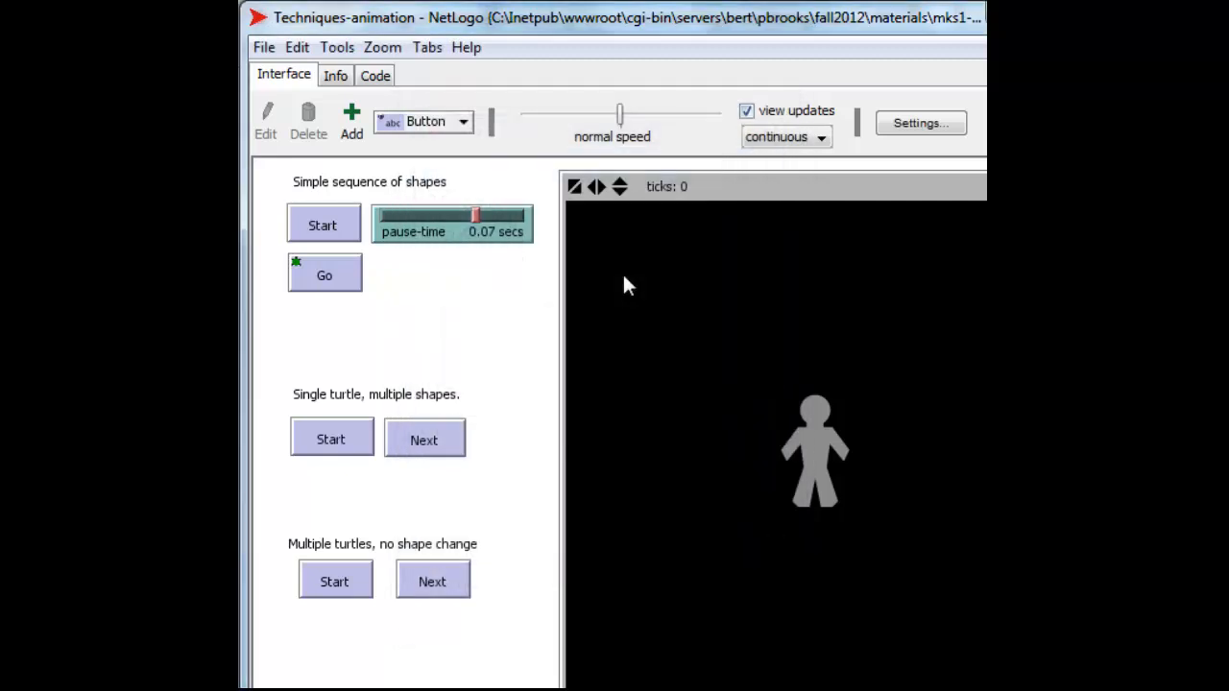